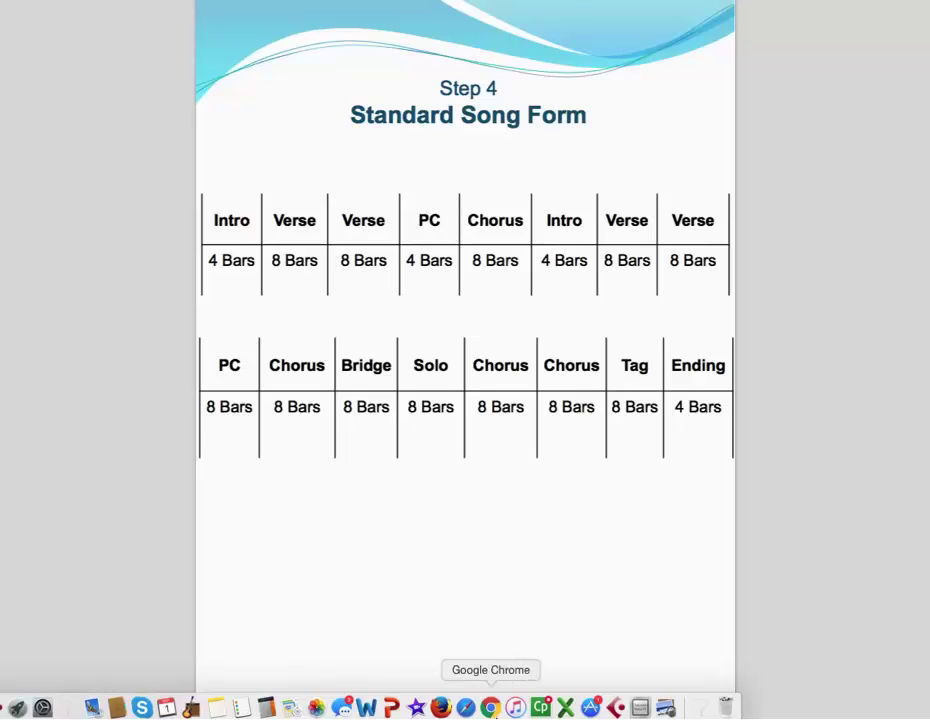
Step: Start a new chart and load 04 Lighthouse.mp3 into the MP3 Player
click(490, 708)
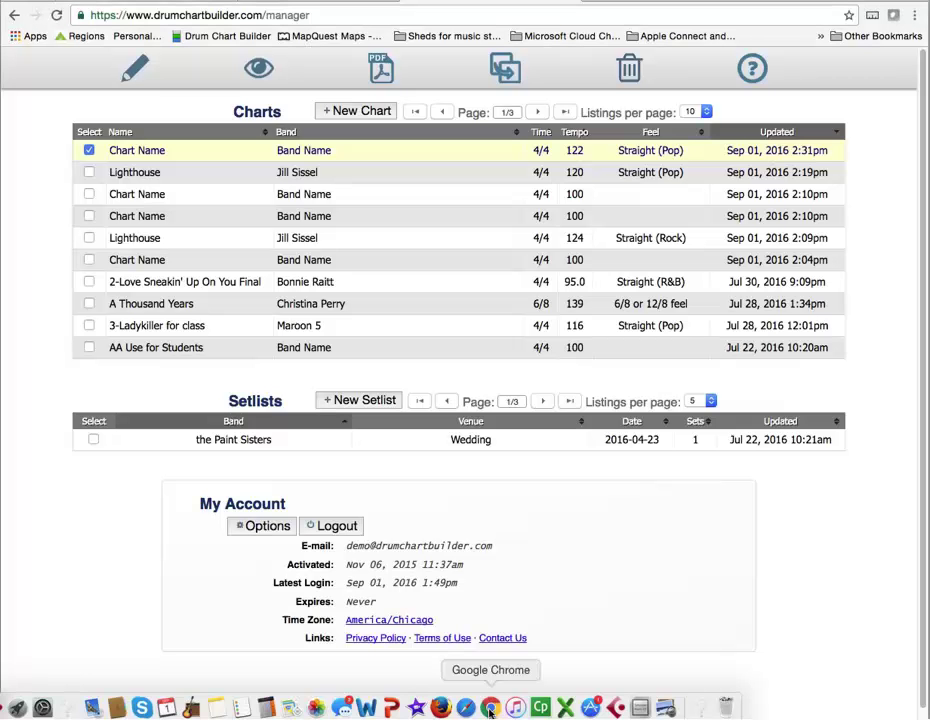
click(356, 112)
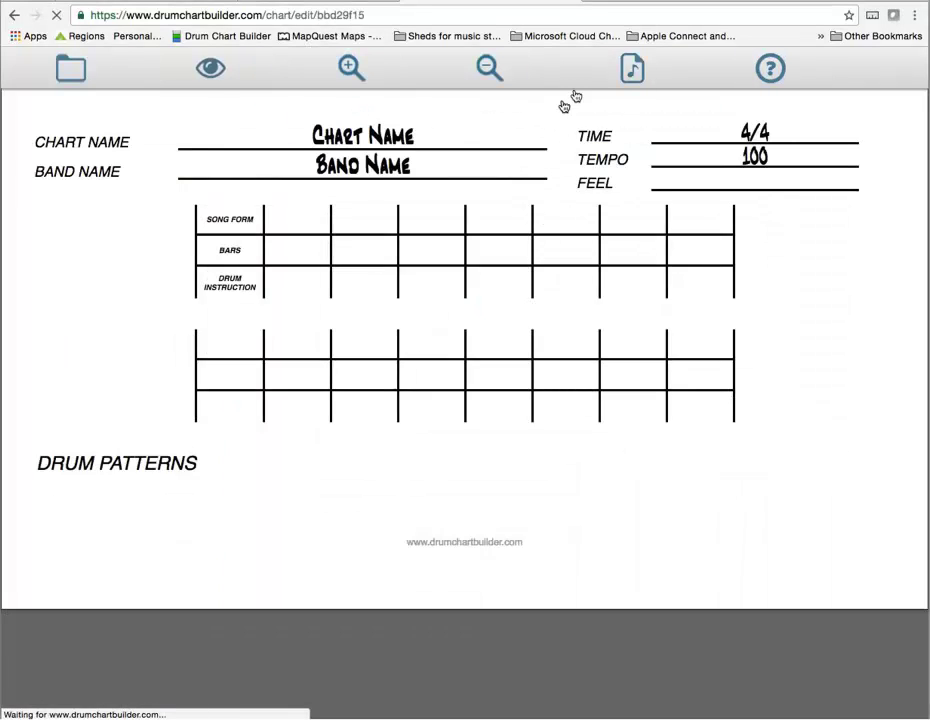
click(622, 70)
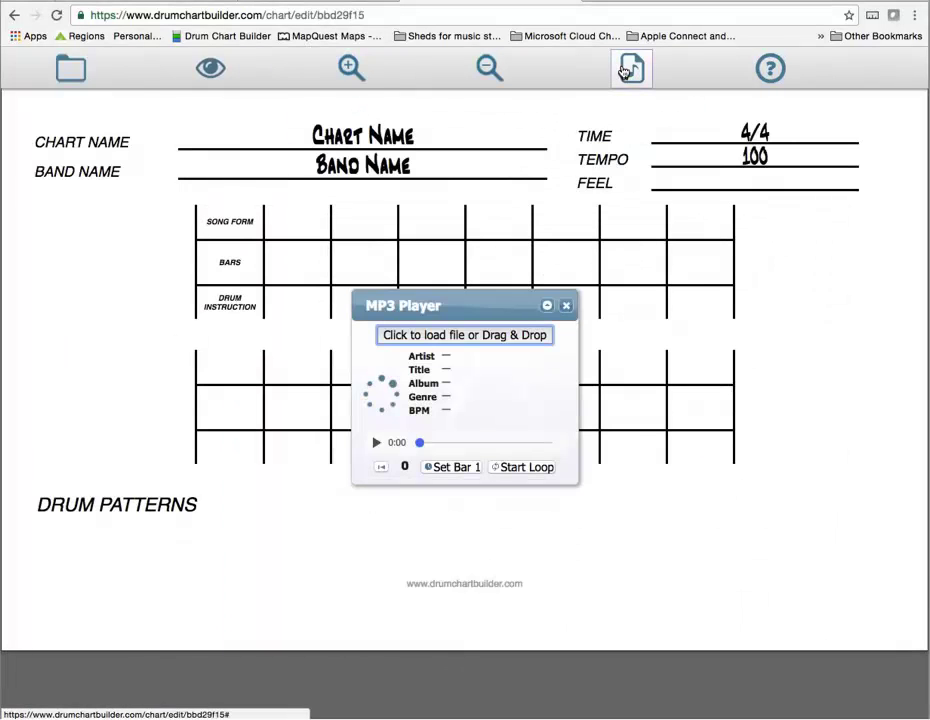
click(474, 337)
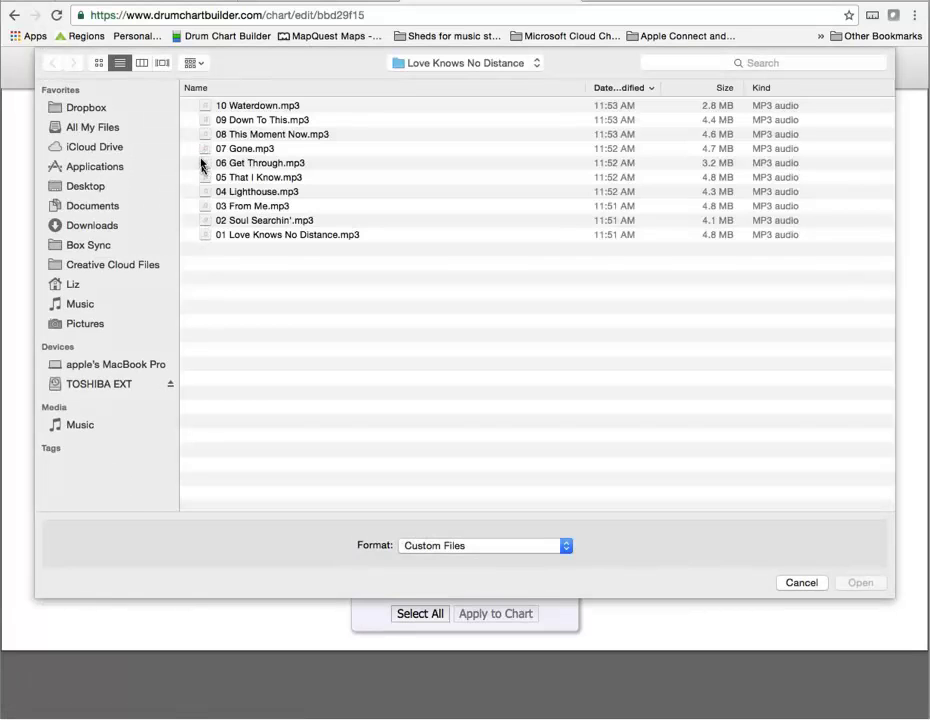
click(245, 191)
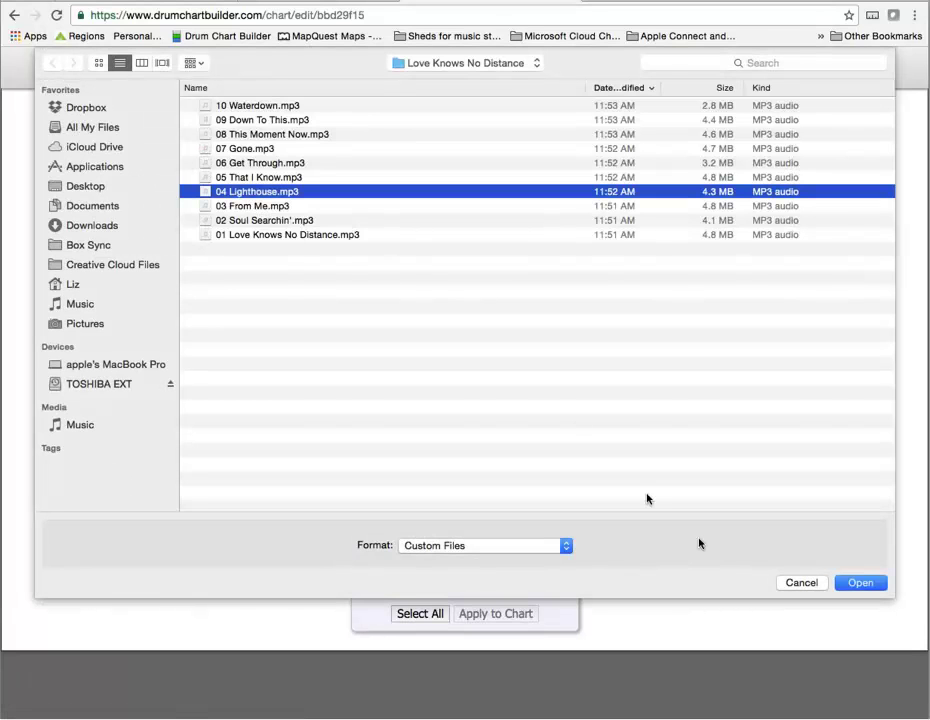
click(843, 582)
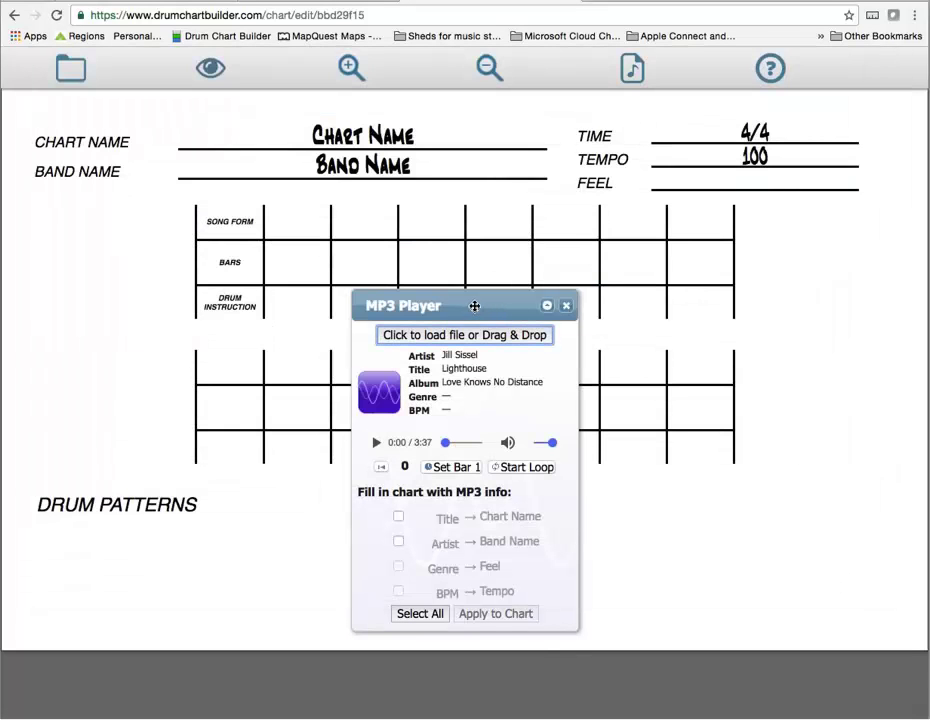
Step: Fill Chart Name and Band Name from the Lighthouse track's info
drag(475, 305, 568, 157)
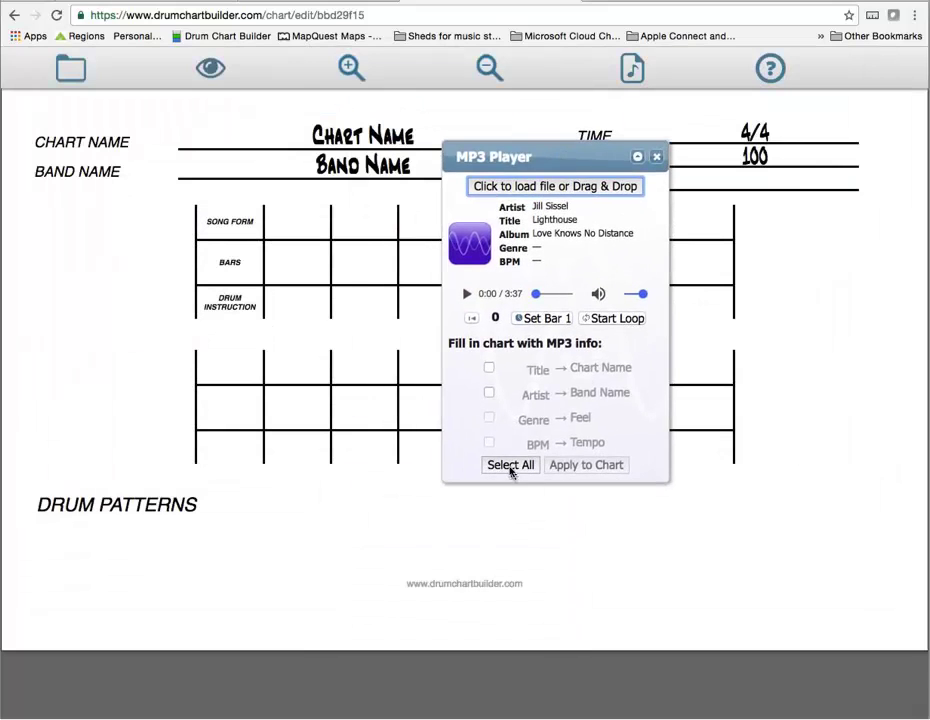
click(510, 466)
click(563, 470)
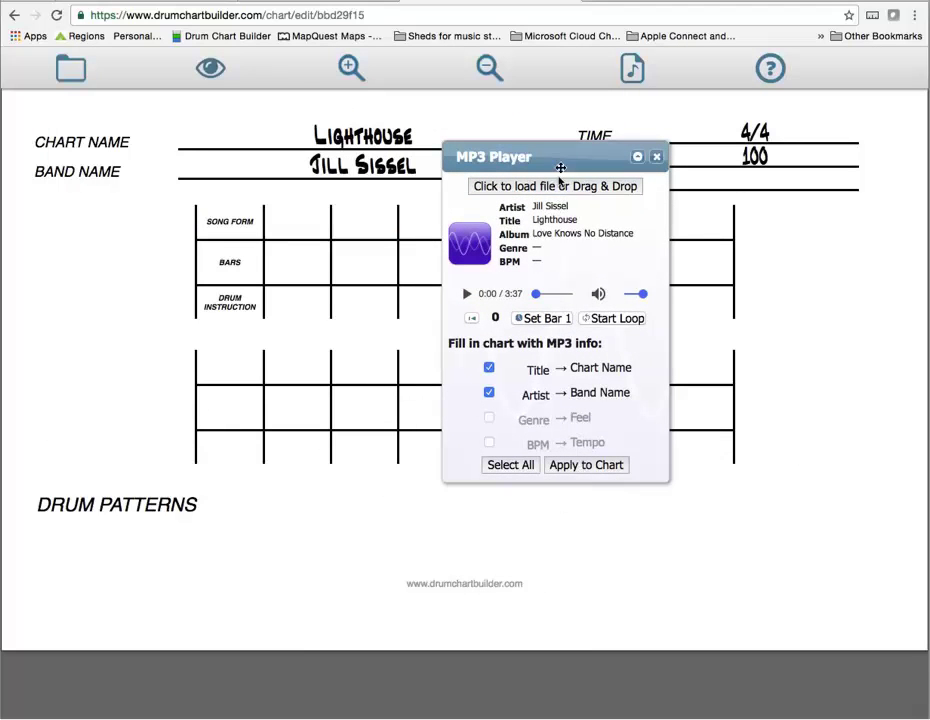
Step: Collapse the MP3 player to compact controls and start the song playing
click(638, 157)
drag(579, 152, 456, 115)
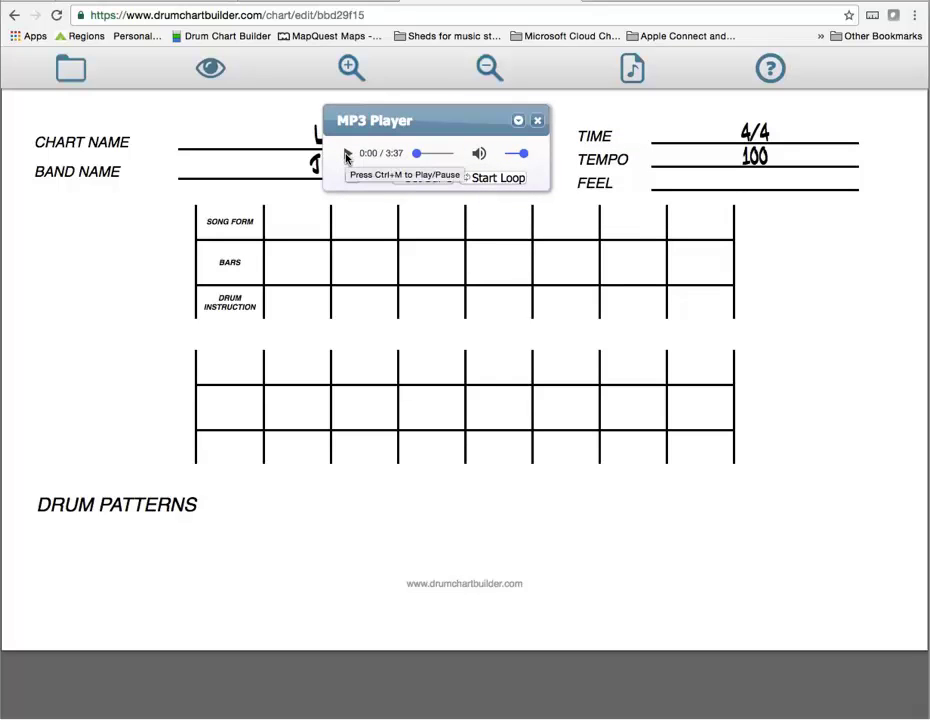
click(346, 155)
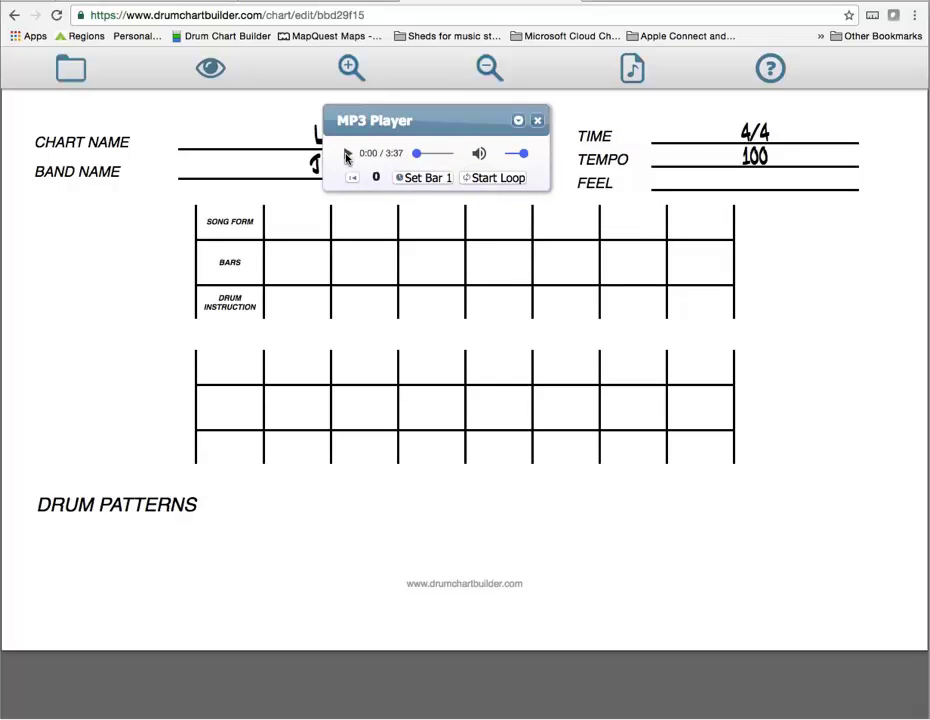
Step: Tap the tempo along with the song and bring it to 122, checking with the metronome
click(785, 131)
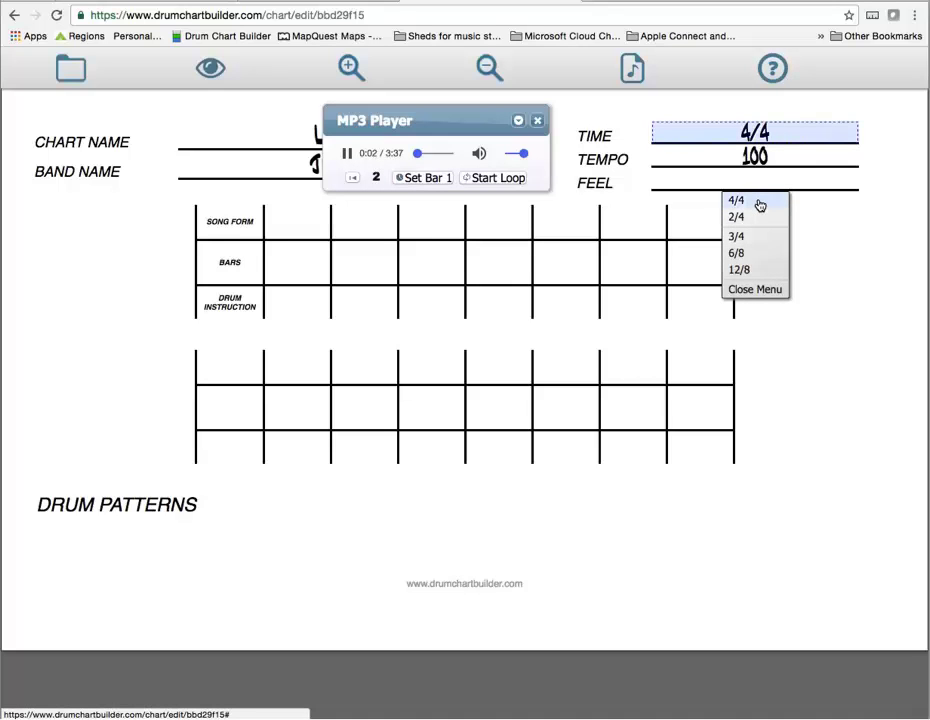
click(778, 156)
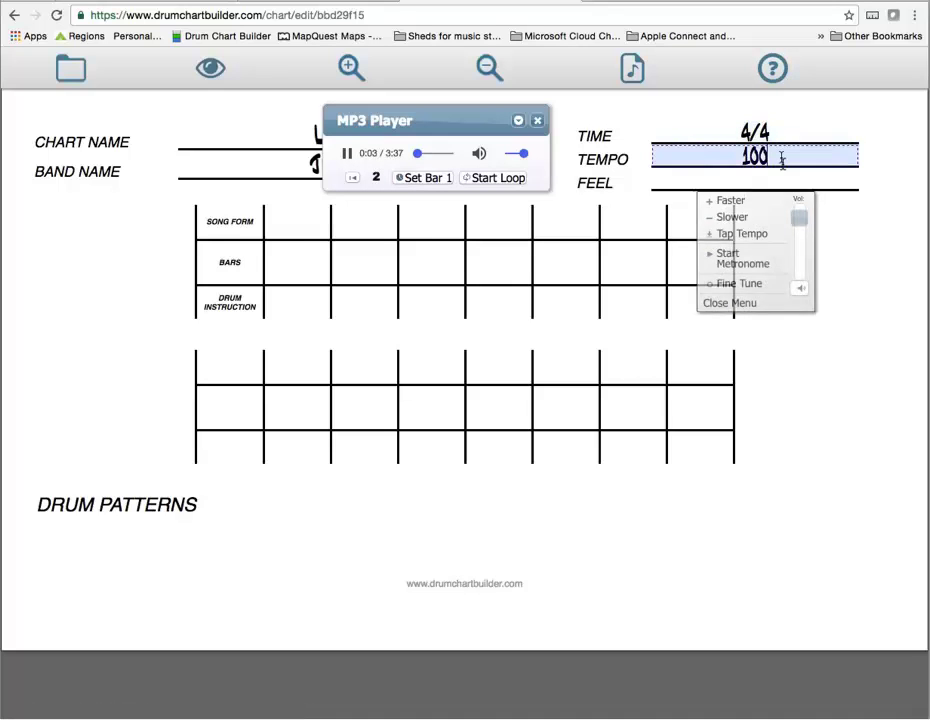
click(752, 236)
click(774, 150)
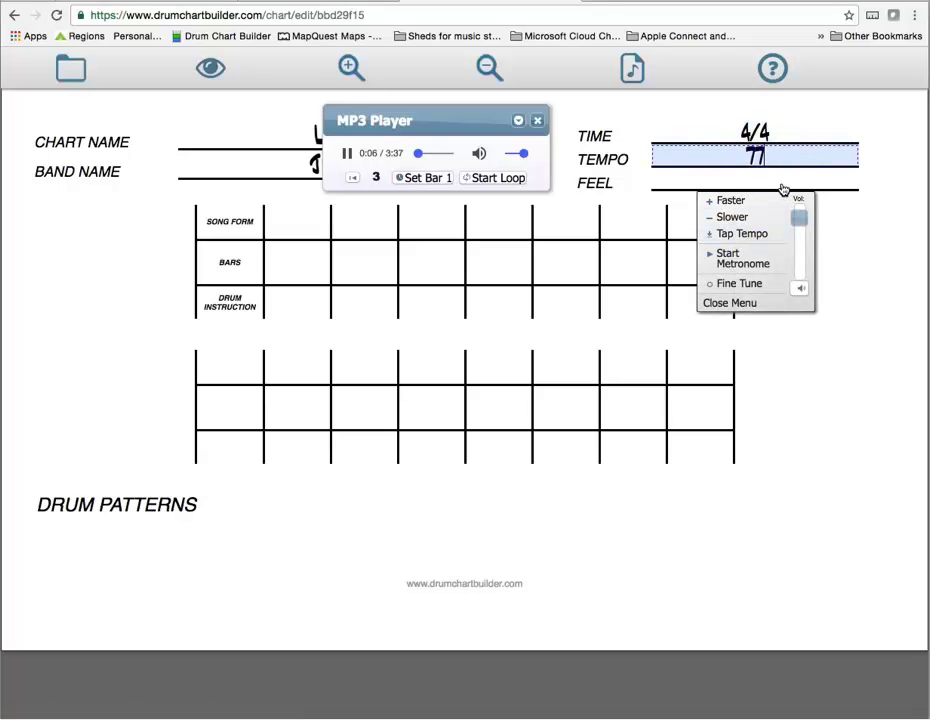
key(t)
key(t)
key(t)
key(t)
key(t)
key(t)
key(t)
key(t)
key(t)
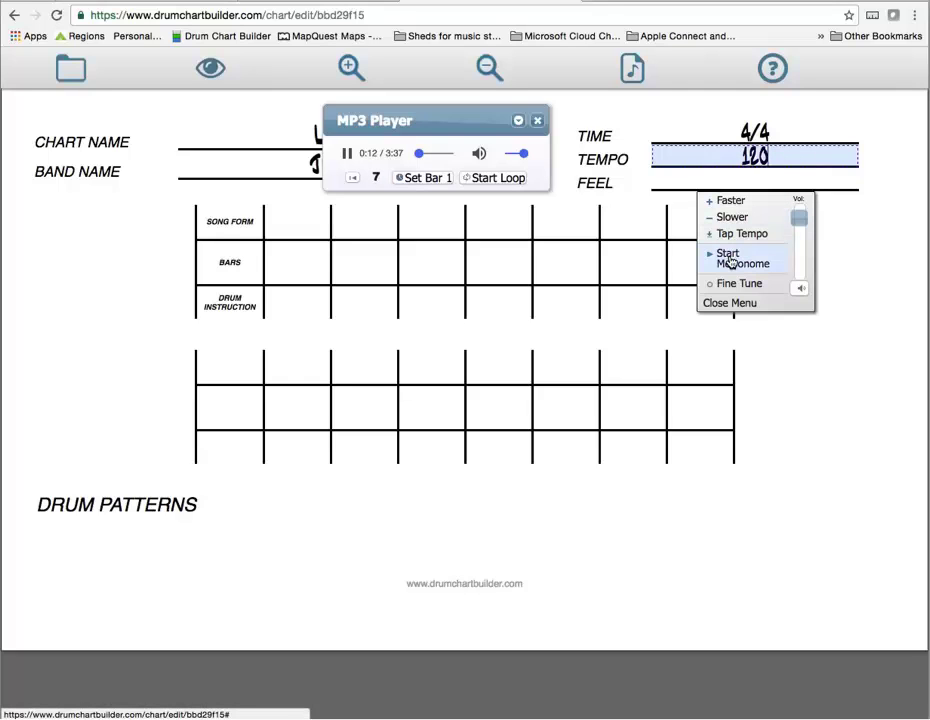
click(730, 262)
click(730, 262)
click(730, 262)
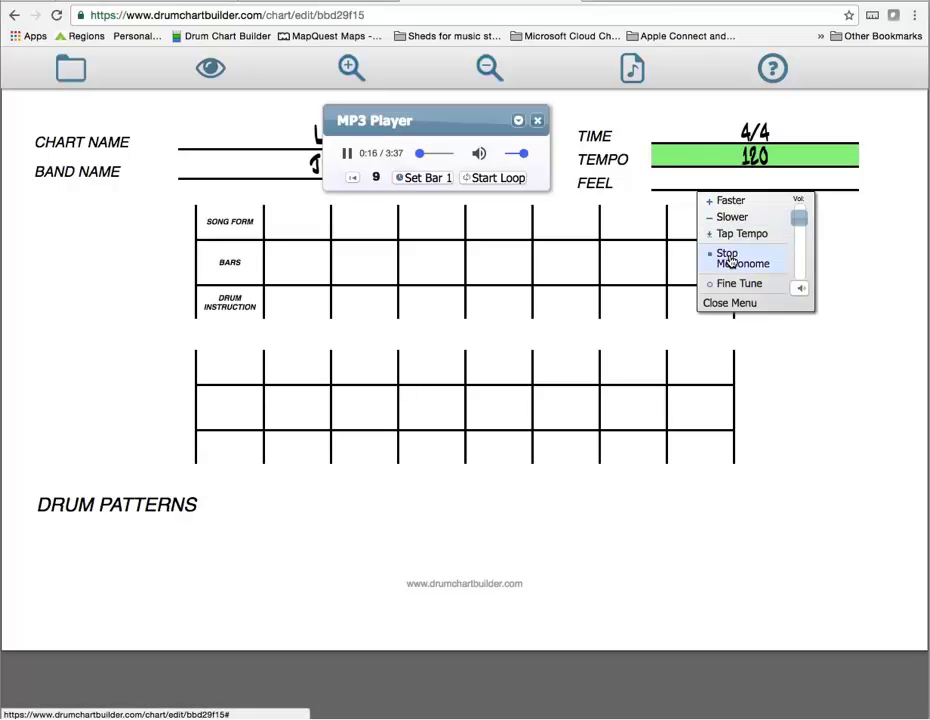
double_click(712, 203)
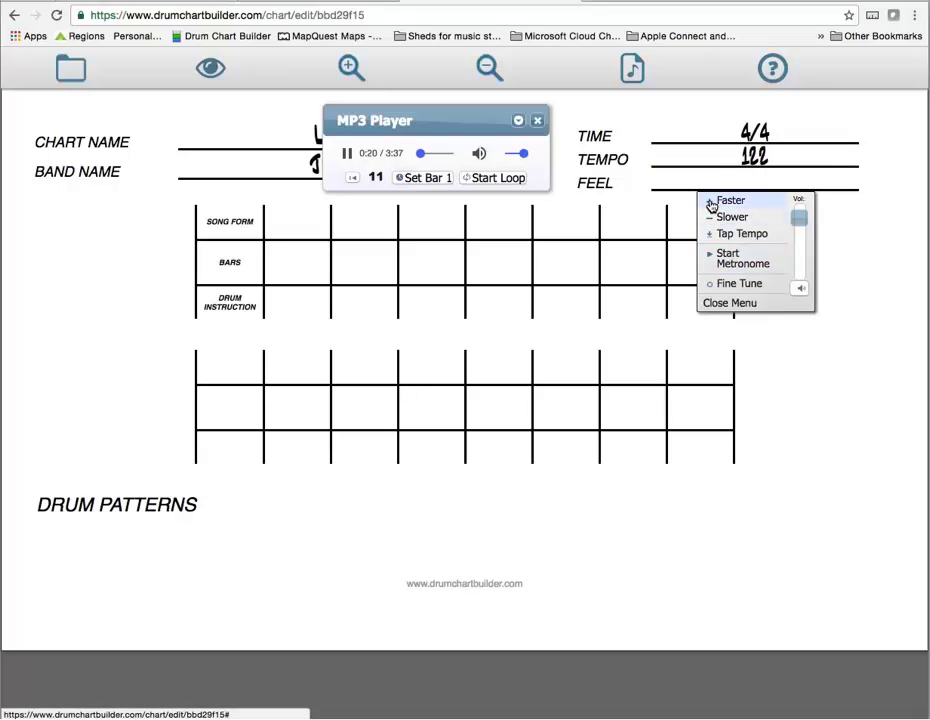
click(731, 263)
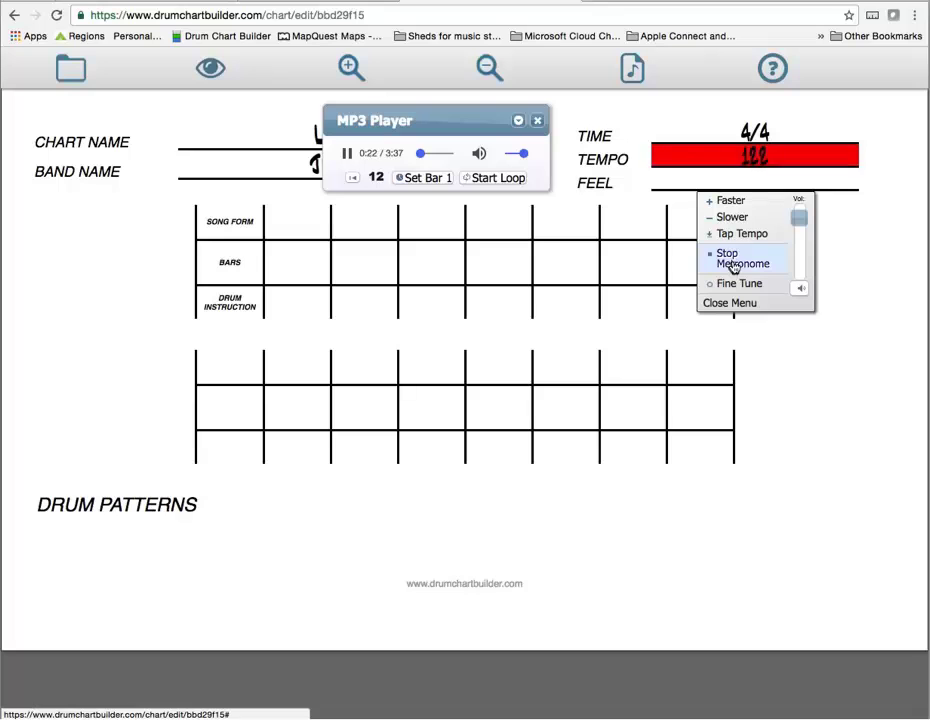
Step: Set the chart's feel to Straight (Pop)
click(768, 173)
click(740, 200)
click(754, 184)
click(754, 293)
Step: Pause the song and rewind it to the beginning
click(347, 153)
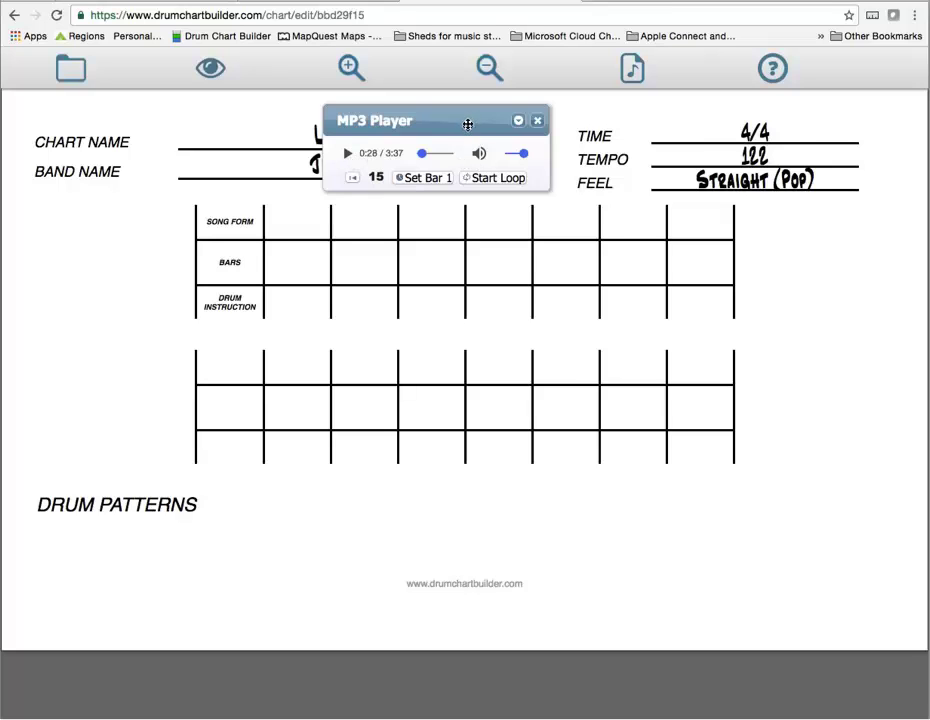
drag(469, 122, 730, 119)
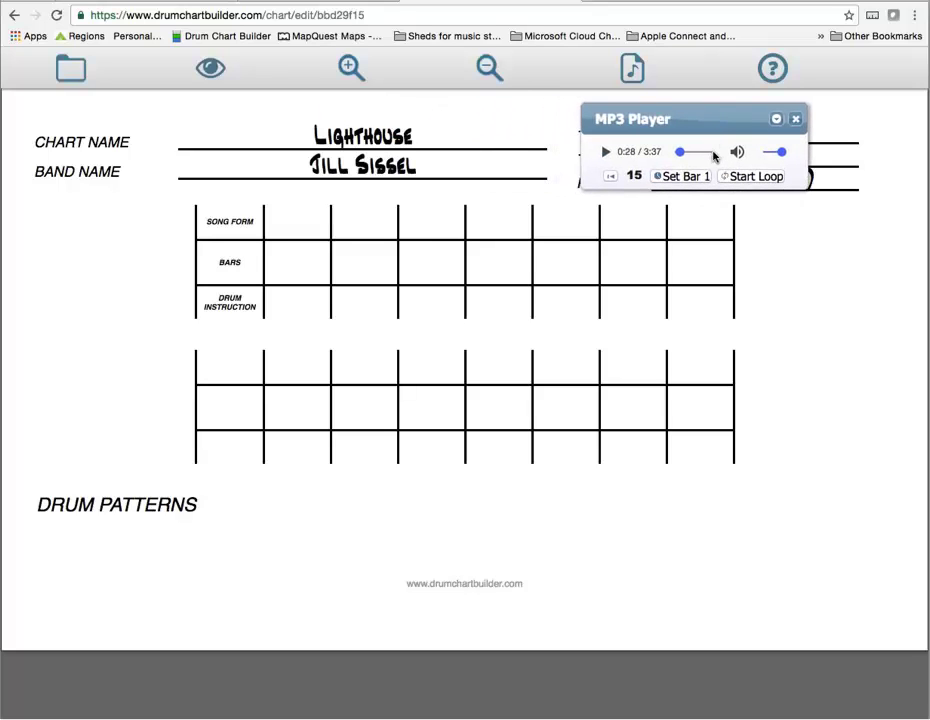
drag(680, 153, 674, 152)
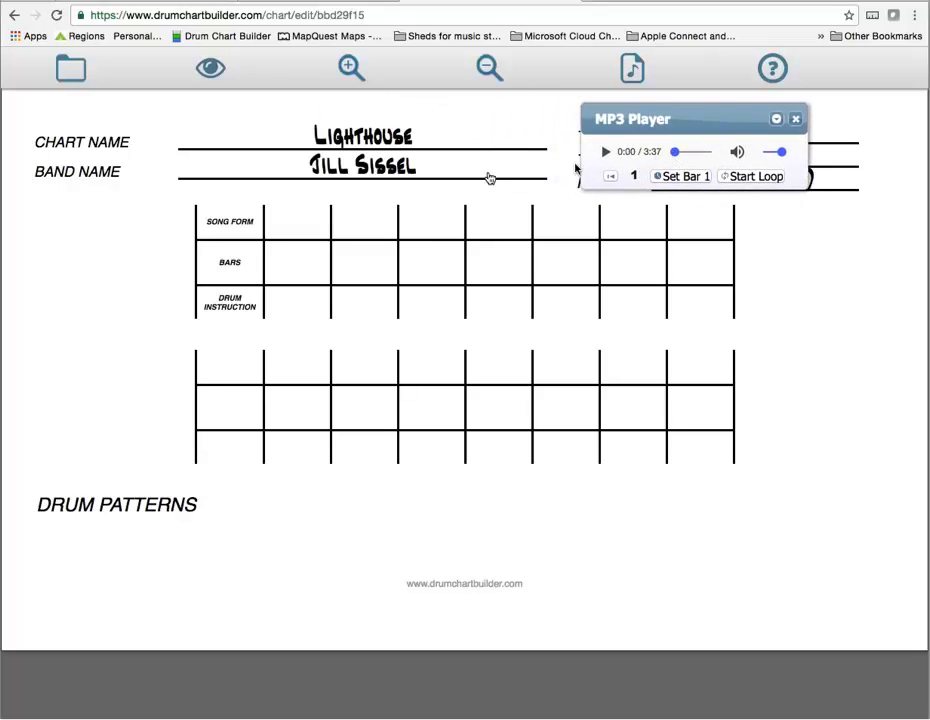
Step: Add a Start field to the chart header and set it to Guitar Starts
click(282, 173)
click(342, 230)
click(163, 224)
click(162, 275)
Step: Label the first song-form bar Intro and replay the song from the start
click(285, 270)
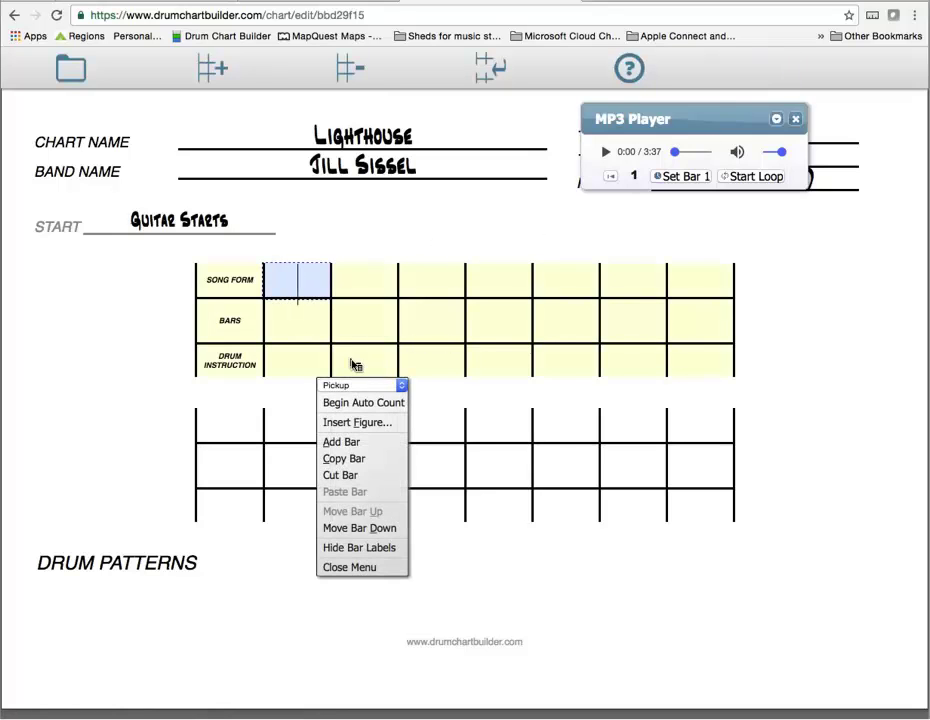
click(352, 387)
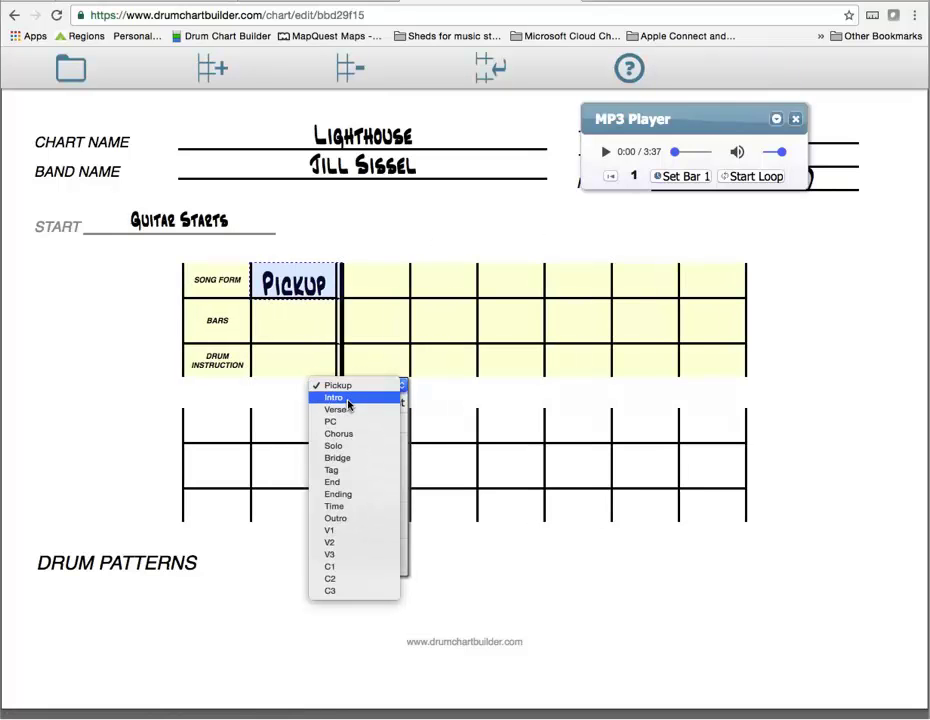
click(799, 132)
drag(675, 152, 610, 158)
click(607, 157)
click(266, 318)
Step: Give the Intro 8 bars and make the second bar an 8-bar Verse
click(325, 385)
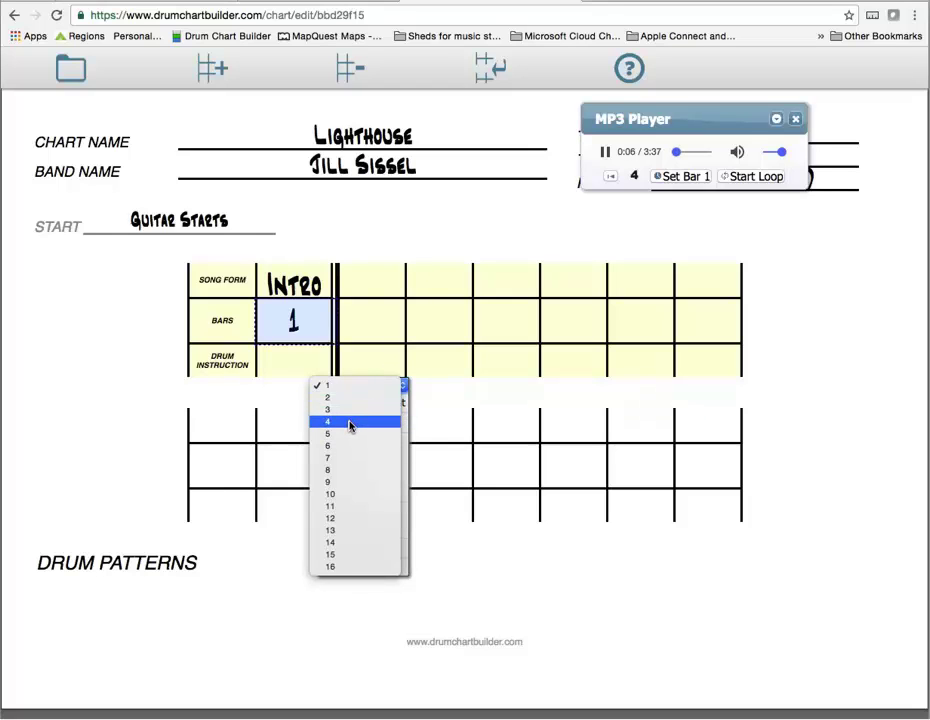
click(344, 471)
click(363, 280)
click(421, 386)
click(420, 396)
click(376, 326)
click(421, 385)
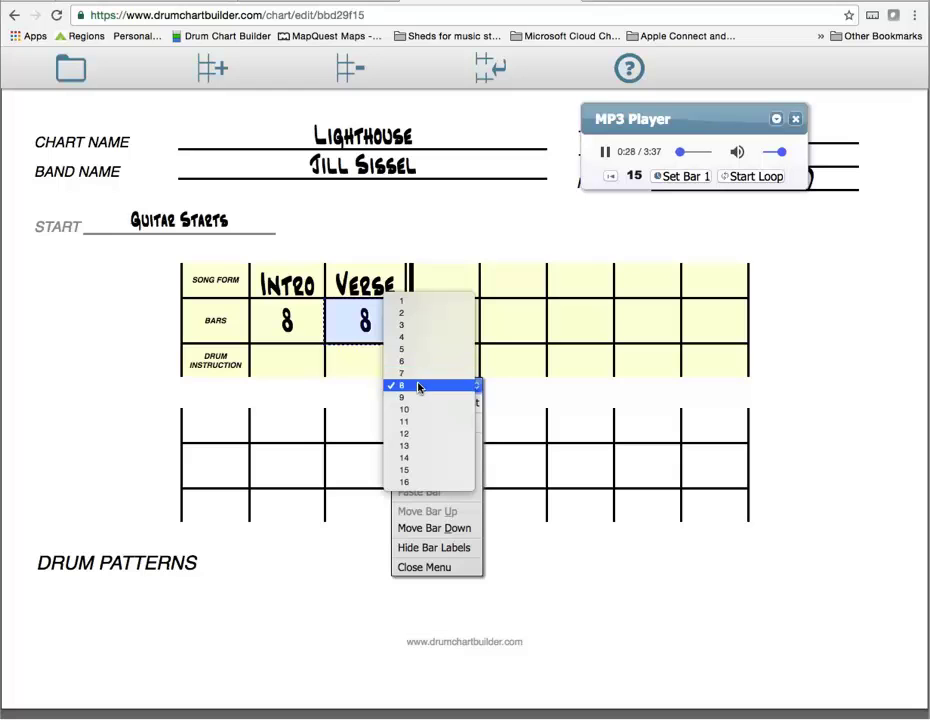
click(430, 281)
Step: Make the third song-form bar another 8-bar Verse
click(430, 281)
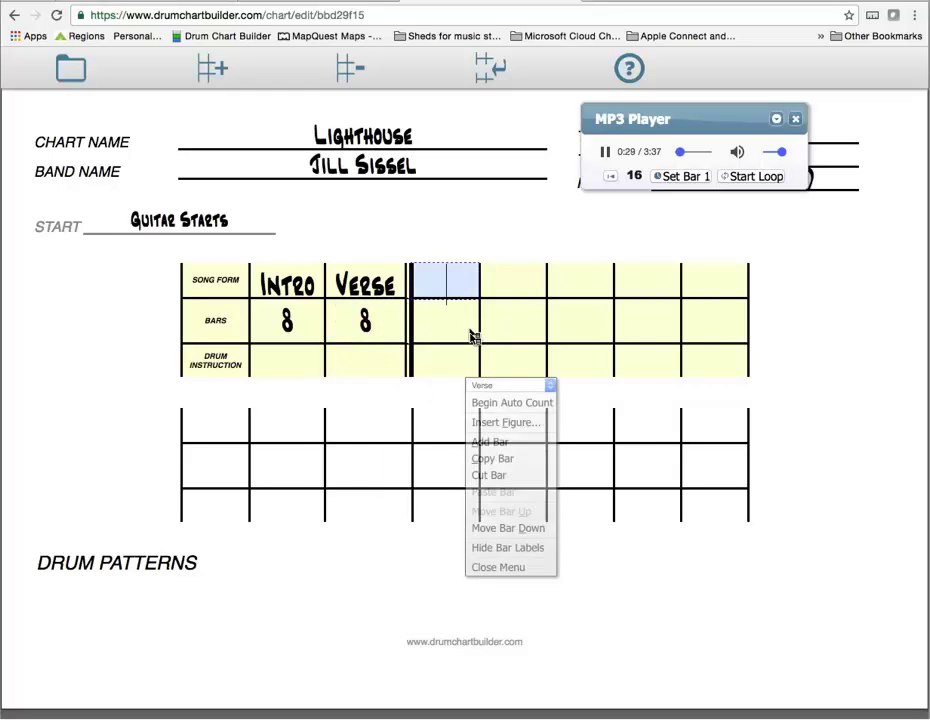
click(482, 386)
click(477, 384)
click(460, 334)
click(494, 386)
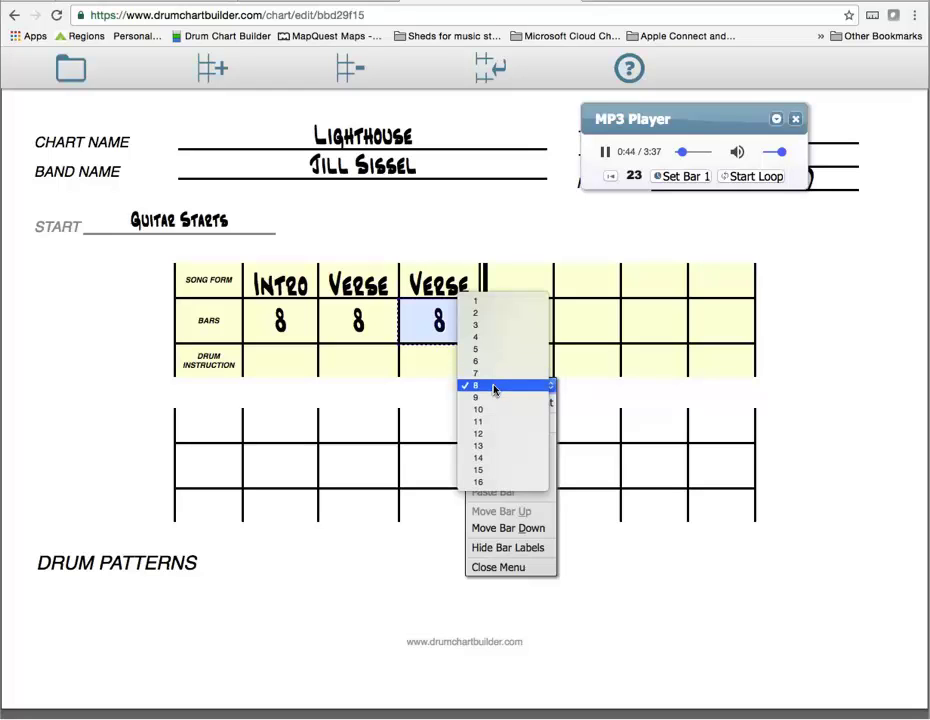
click(519, 284)
Step: Make the fourth song-form bar an 8-bar Chorus
click(519, 284)
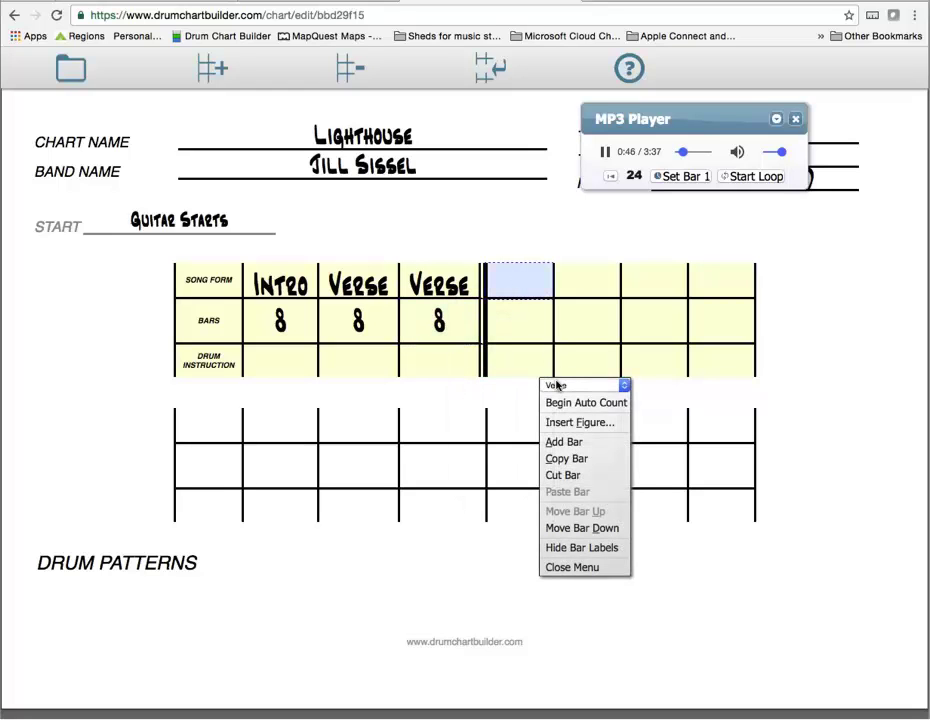
click(557, 387)
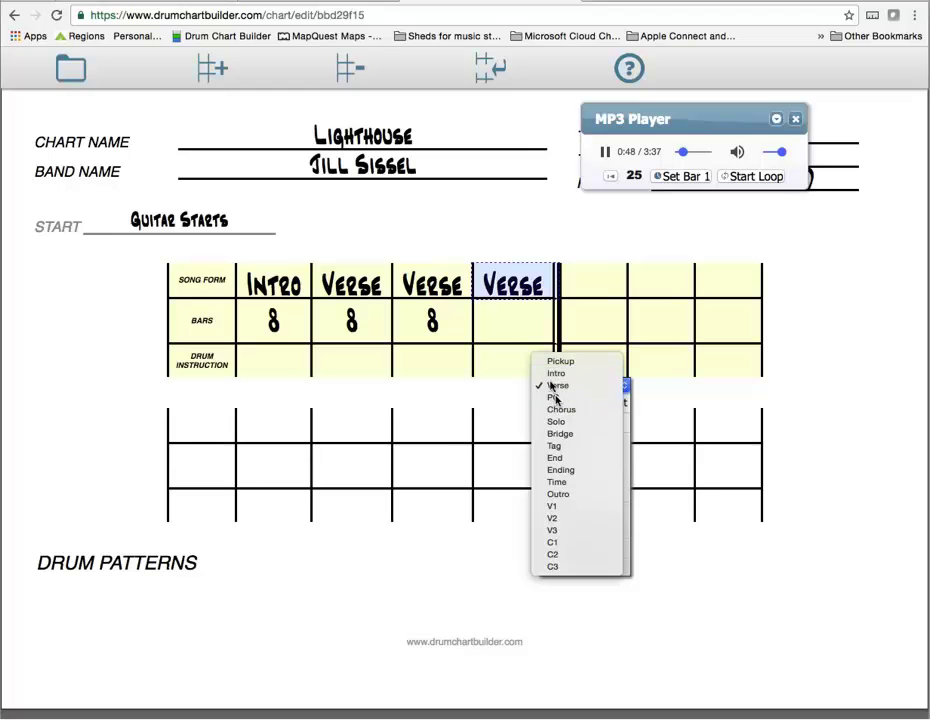
click(561, 409)
click(525, 332)
click(560, 384)
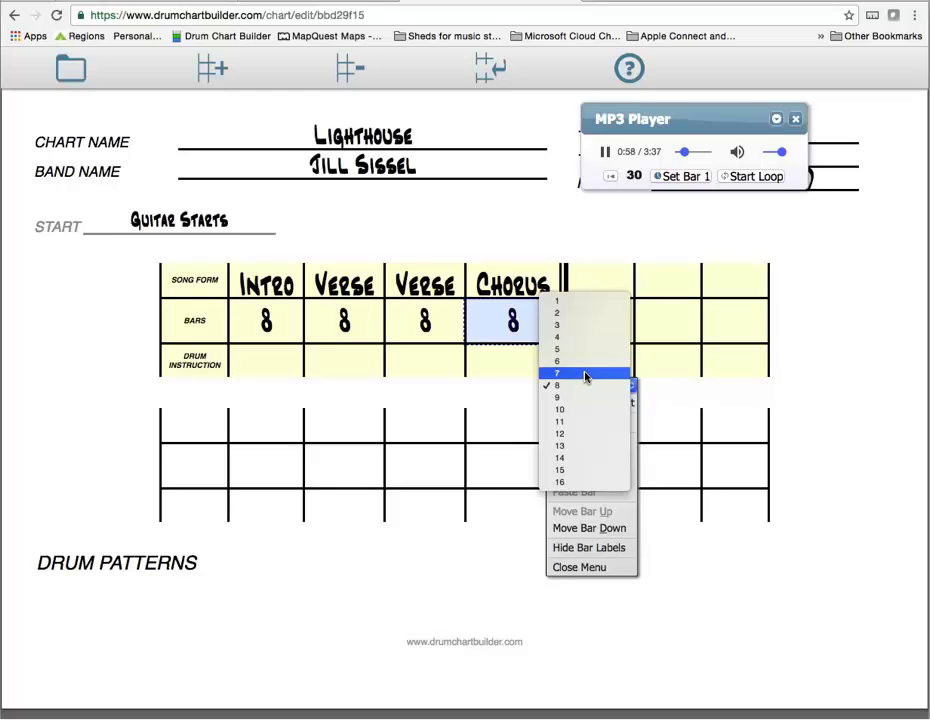
key(Return)
Step: Make the fifth bar a Chorus lasting 6 bars
click(588, 280)
click(643, 386)
key(Return)
click(606, 328)
click(650, 386)
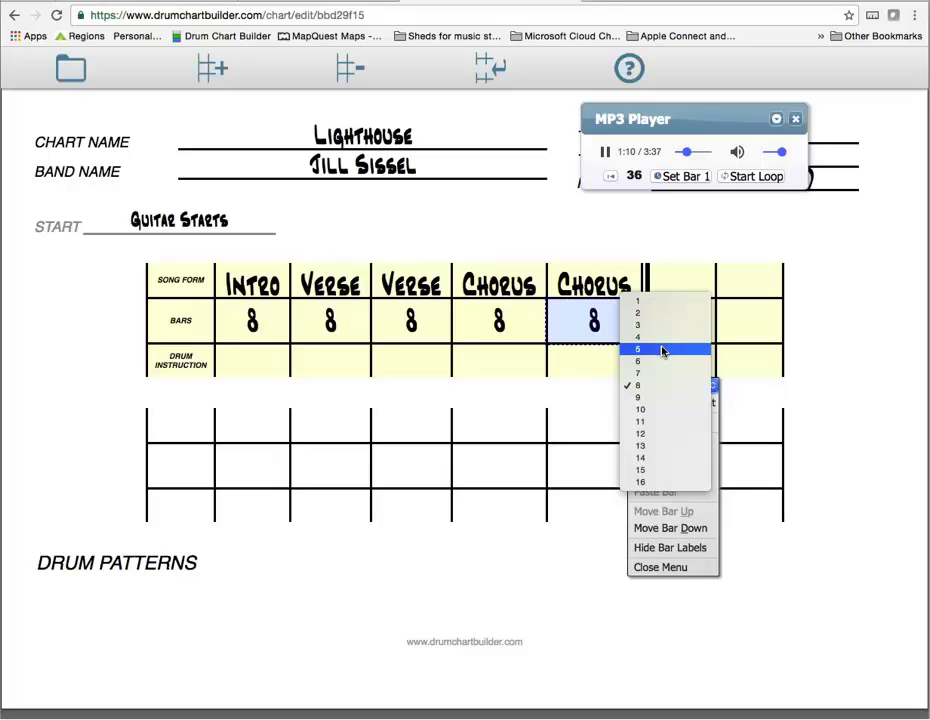
click(662, 361)
Step: Add a 4-bar Intro as the sixth bar
click(675, 280)
click(718, 381)
click(722, 388)
click(718, 349)
click(690, 318)
click(735, 383)
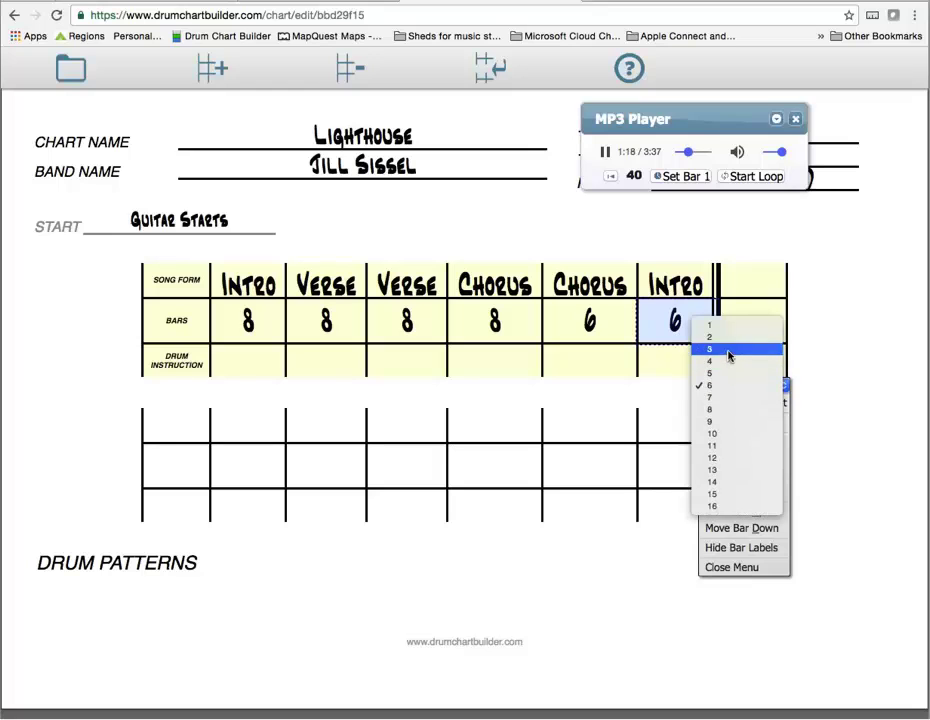
click(729, 362)
Step: Add an 8-bar Verse to finish the first line
click(747, 280)
click(783, 388)
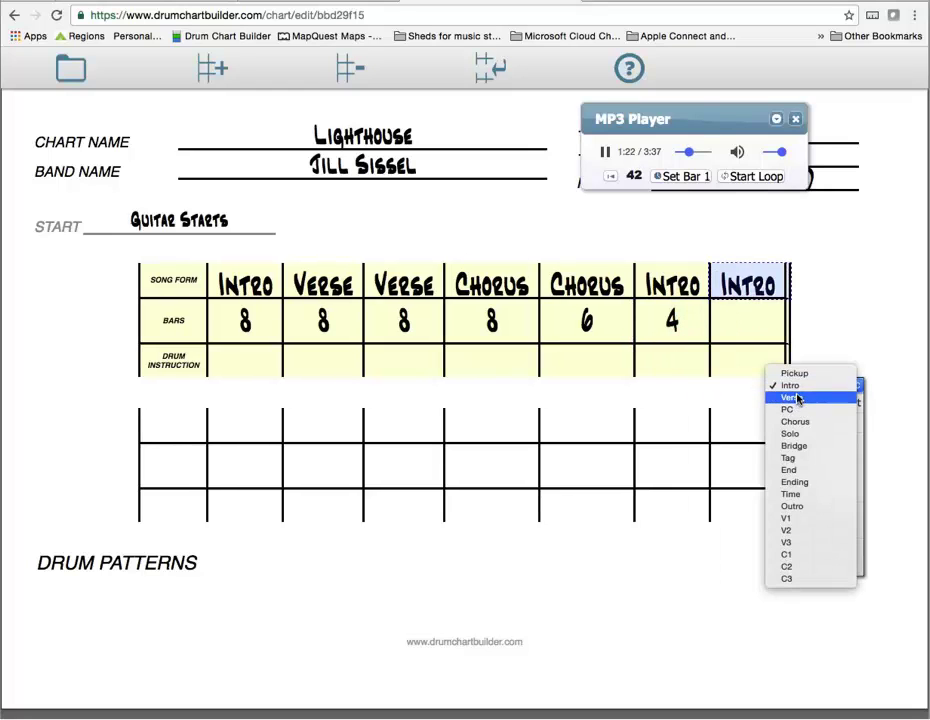
click(810, 397)
click(747, 320)
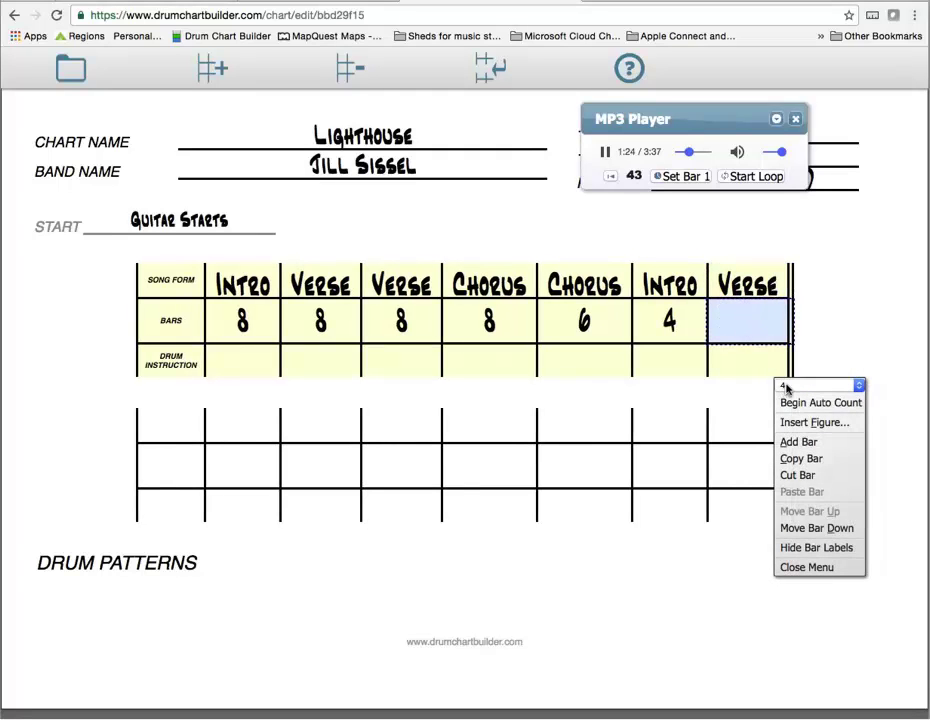
click(785, 385)
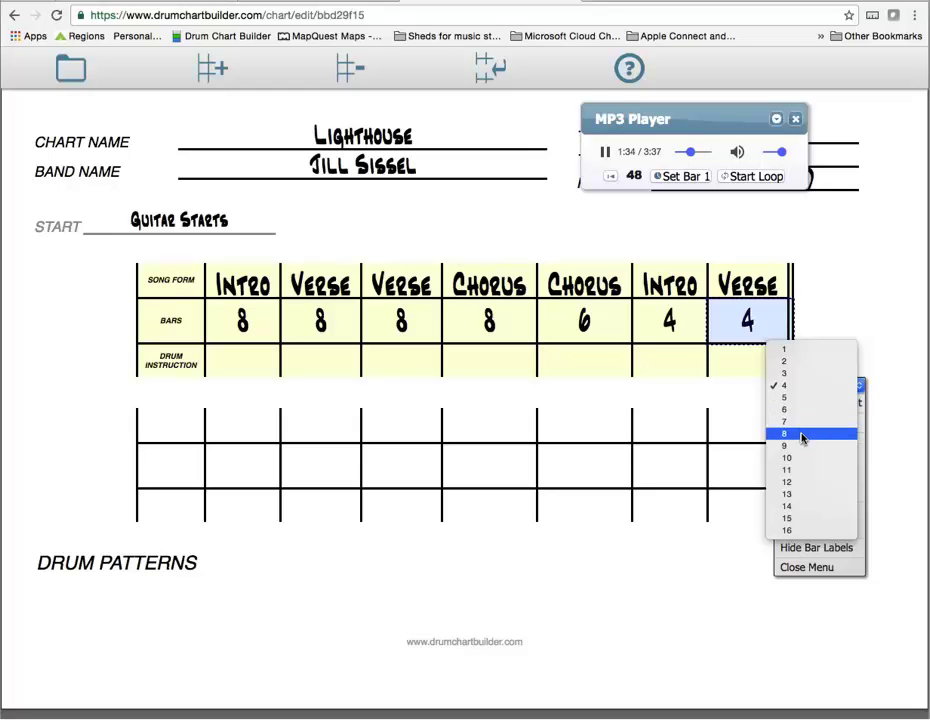
click(801, 437)
Step: Start the second line with a Verse bar and open its bar-count choices
click(168, 425)
click(236, 332)
click(203, 329)
click(249, 330)
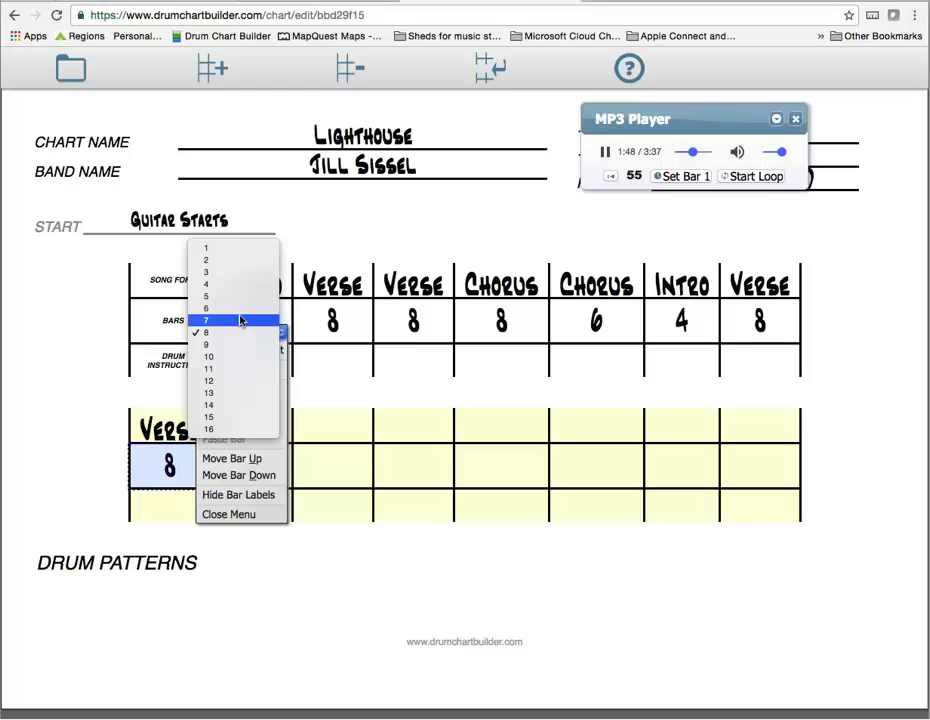
Step: Keep the Verse at 8 bars and add an 8-bar Chorus after it
click(238, 332)
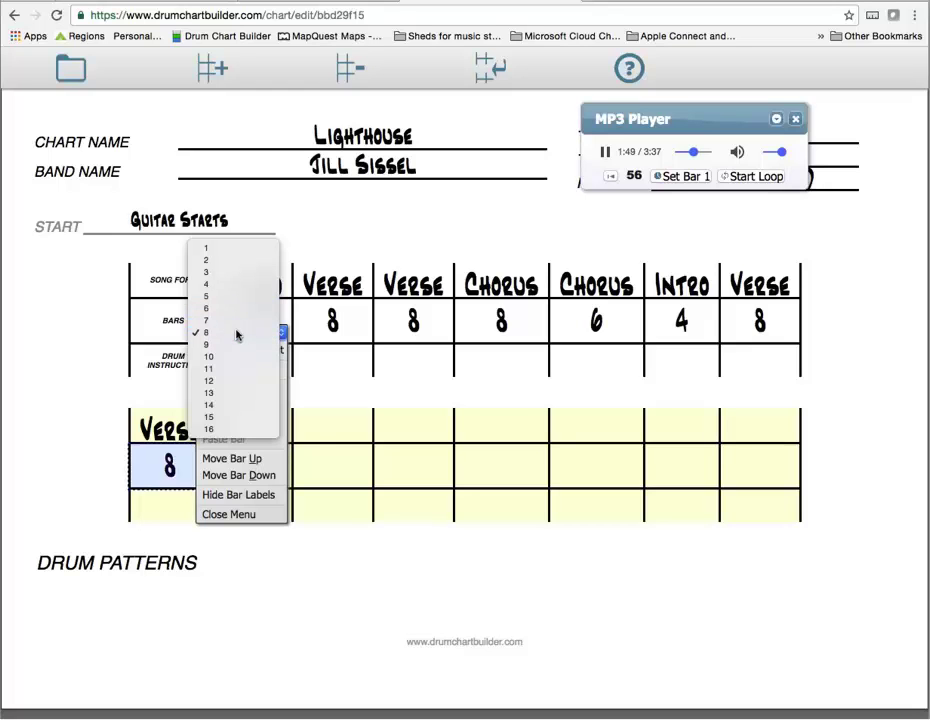
click(295, 430)
click(259, 421)
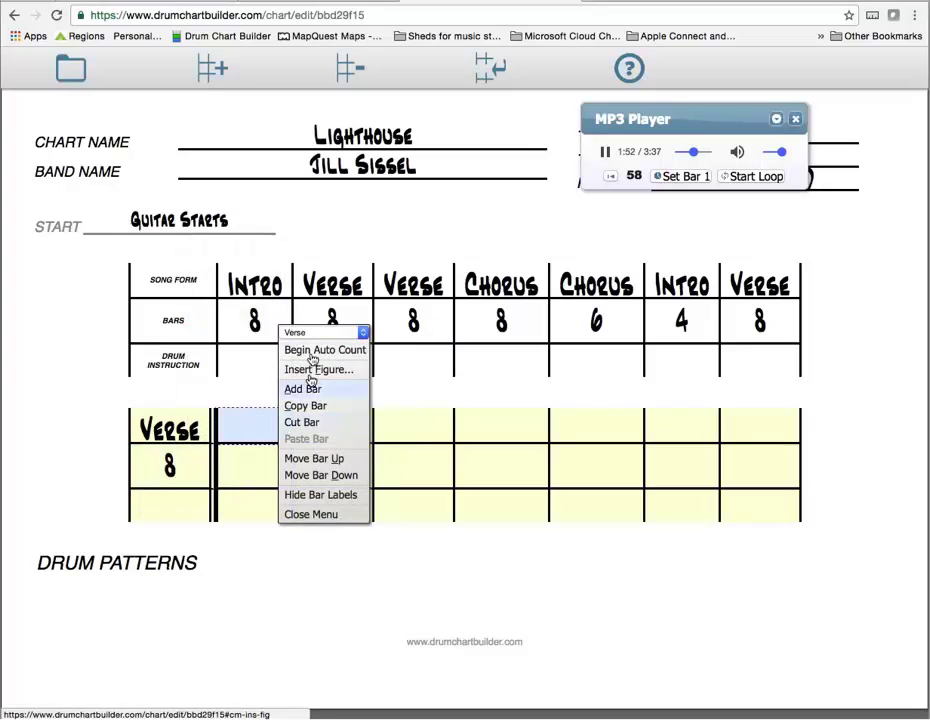
click(309, 334)
click(311, 360)
click(313, 334)
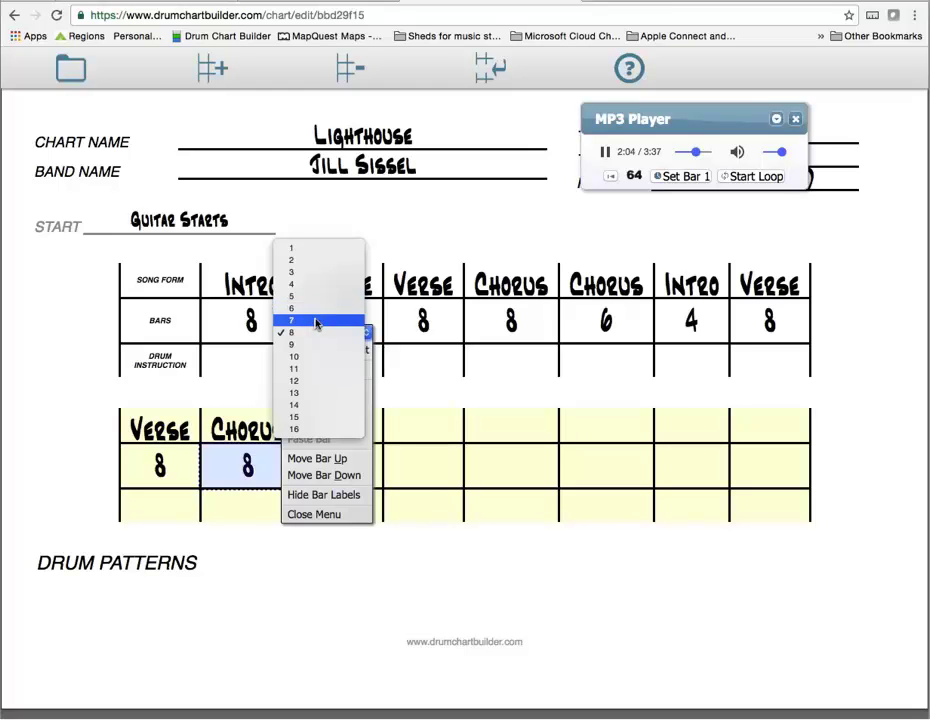
click(311, 335)
Step: Paste a copy as a second Chorus and set it to 6 bars
click(374, 438)
click(415, 332)
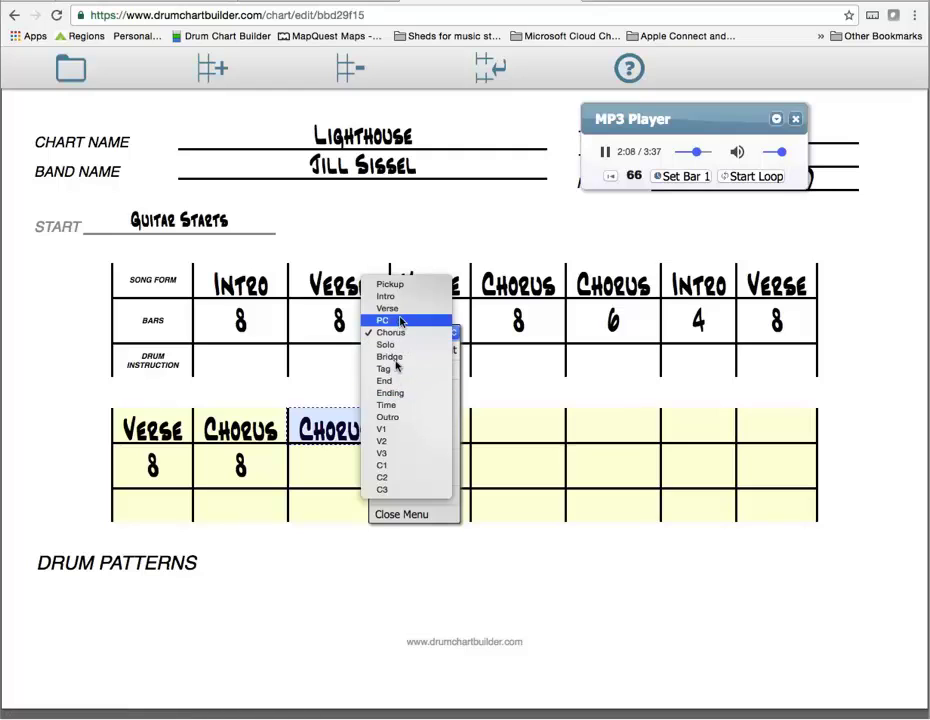
click(318, 469)
click(330, 470)
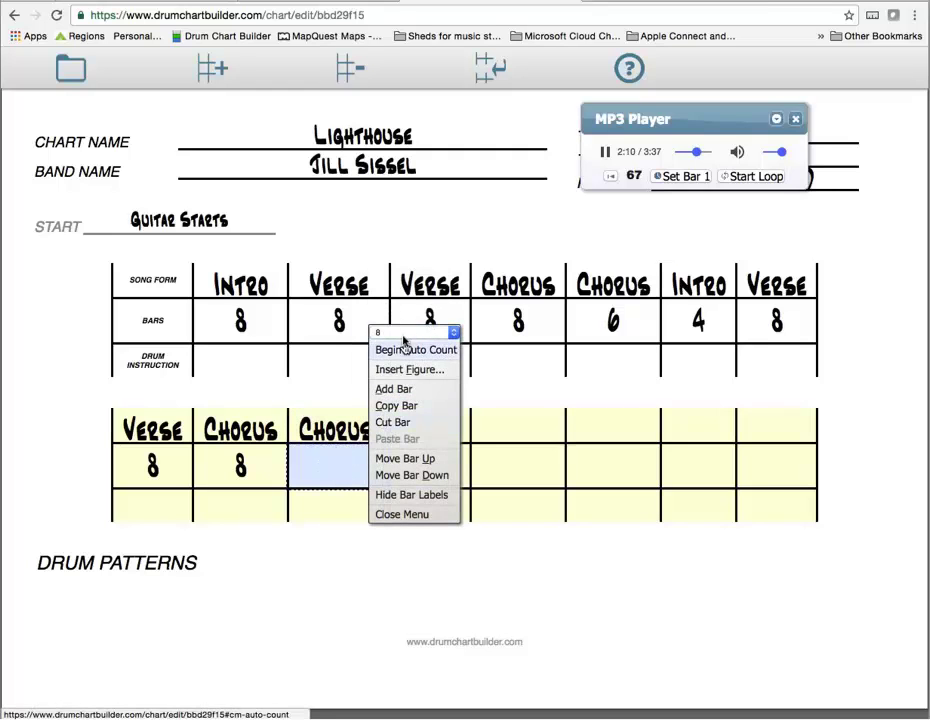
click(401, 334)
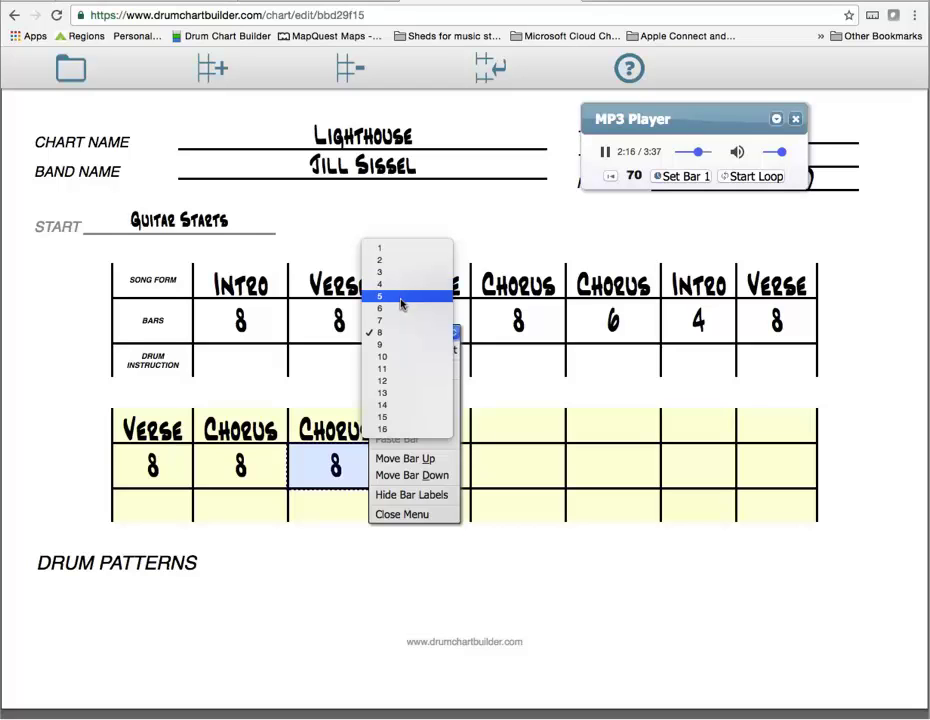
click(385, 308)
click(326, 503)
Step: Add an 8-bar Solo after the 6-bar Chorus
click(463, 432)
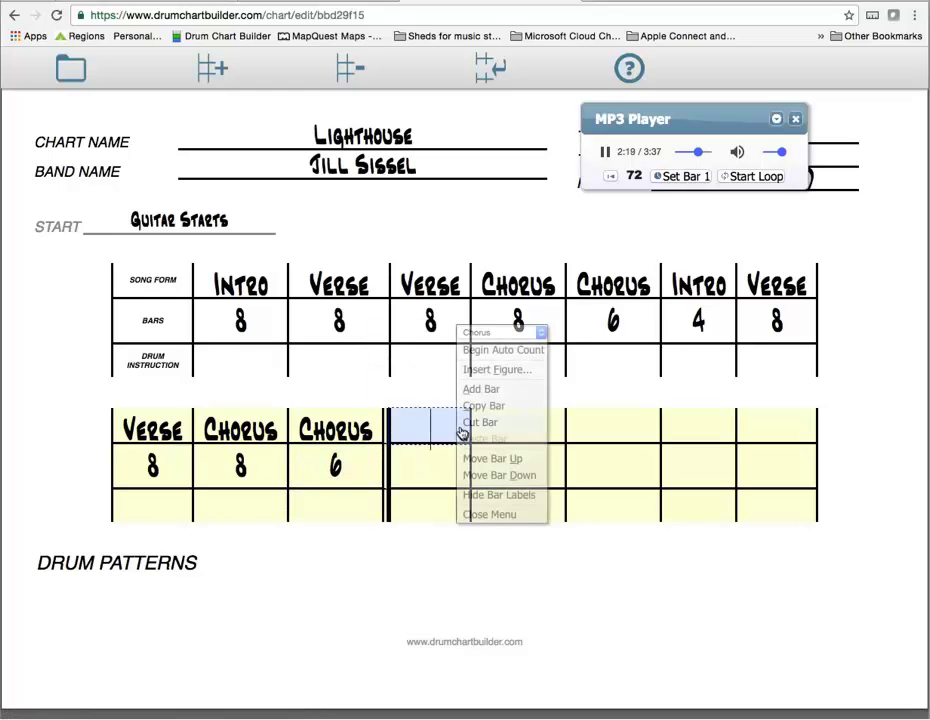
click(498, 332)
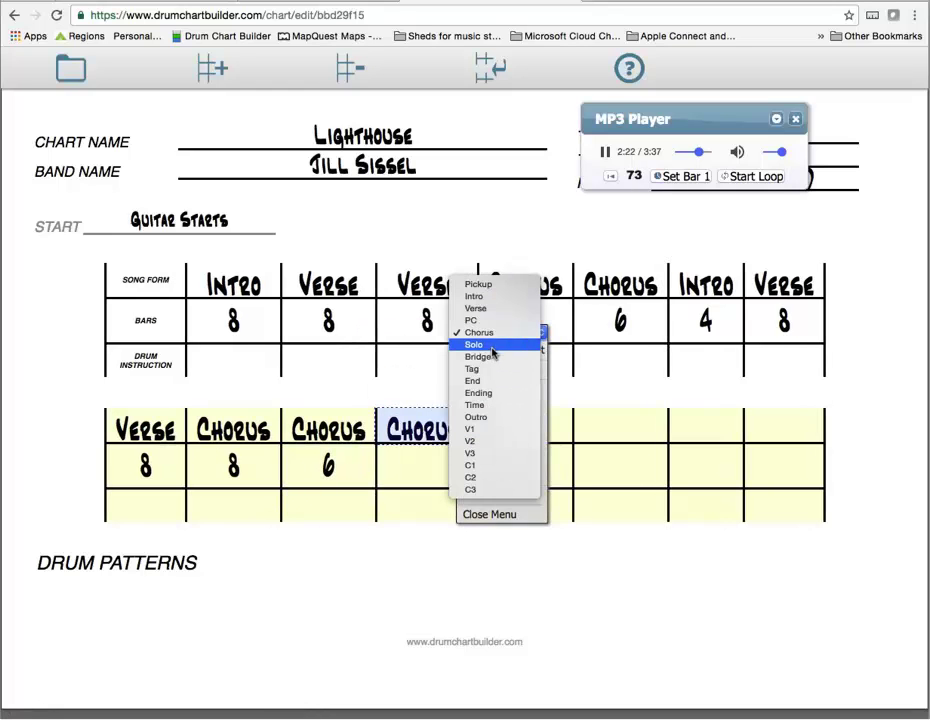
click(473, 344)
click(471, 334)
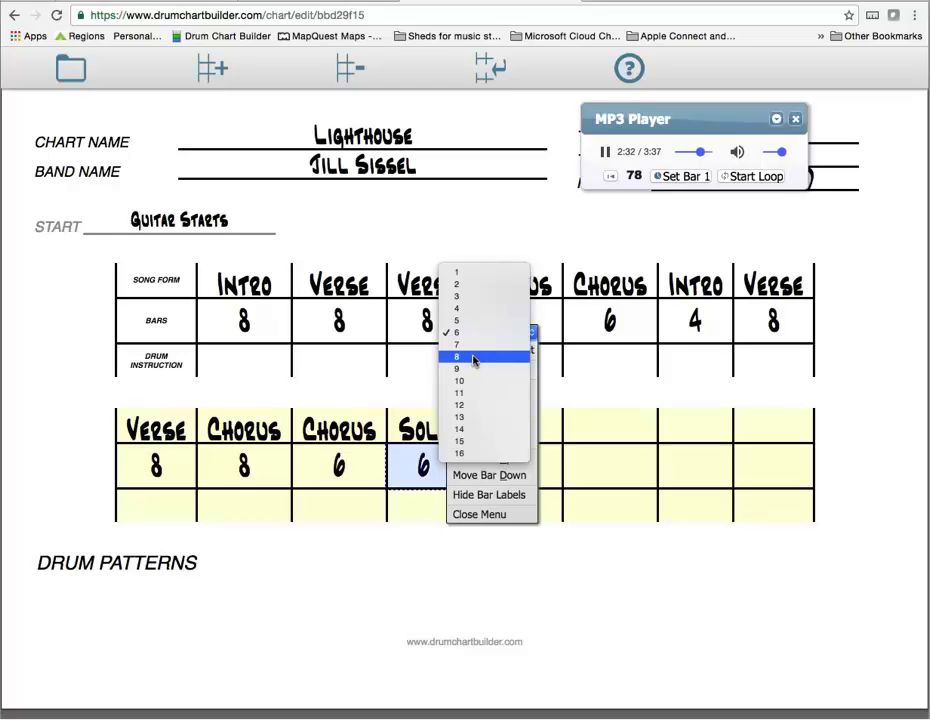
click(473, 357)
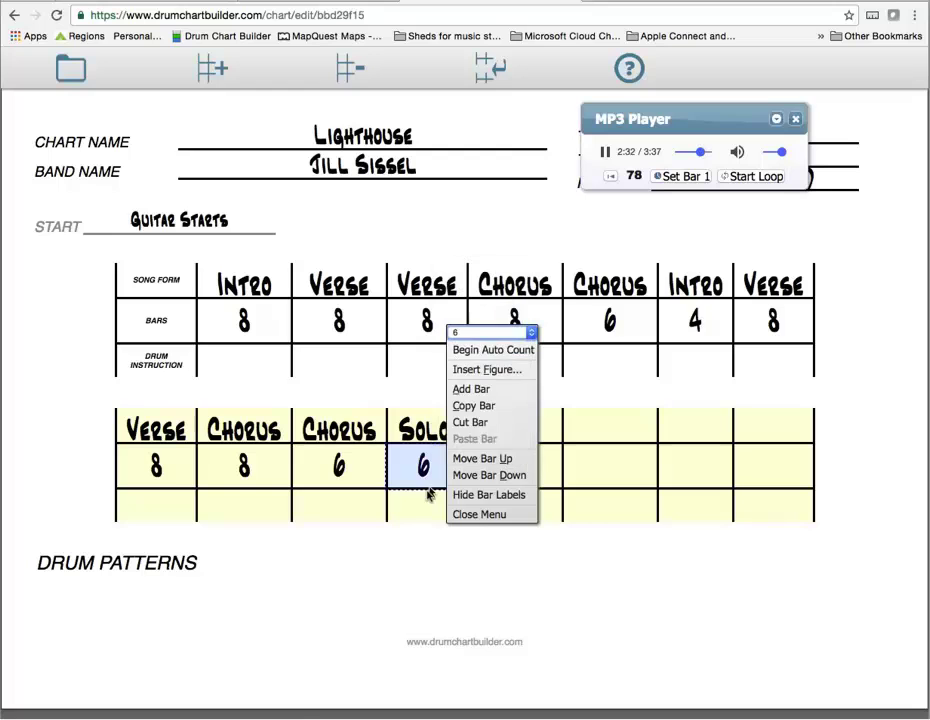
Step: Add a Chorus bar after the Solo and open its bar-count choices
click(553, 431)
click(580, 332)
click(571, 320)
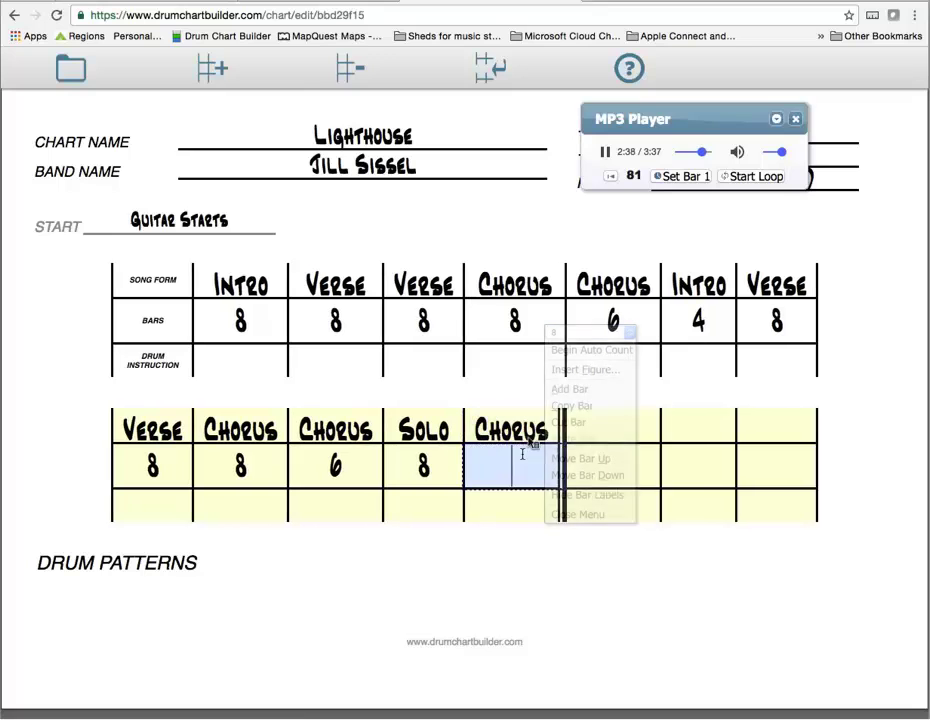
click(580, 332)
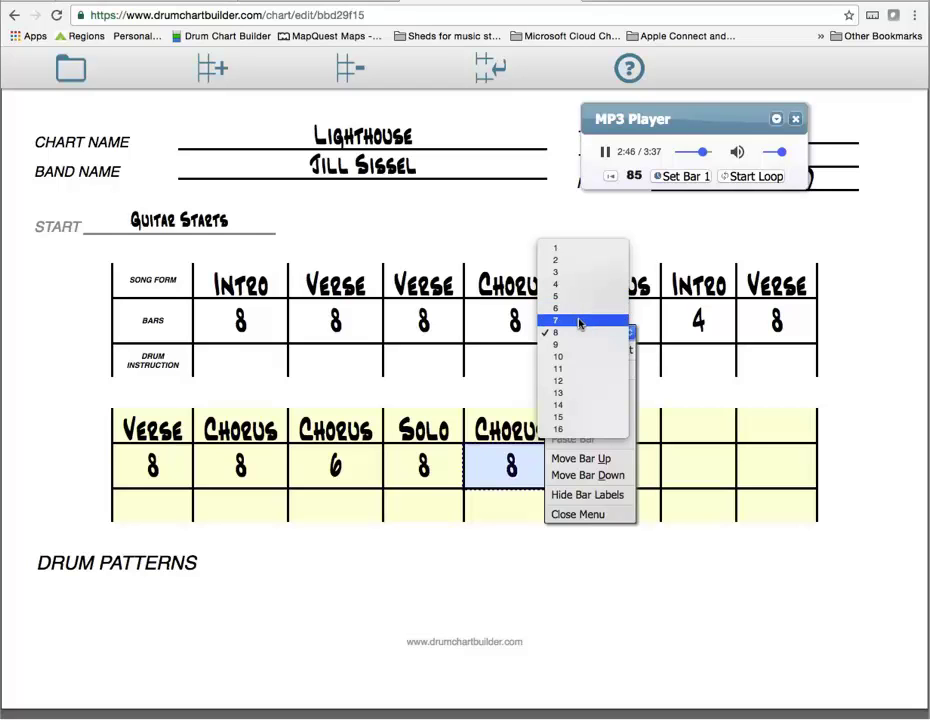
Step: Keep the previous Chorus at 8 bars and add a 6-bar Chorus after it
click(572, 333)
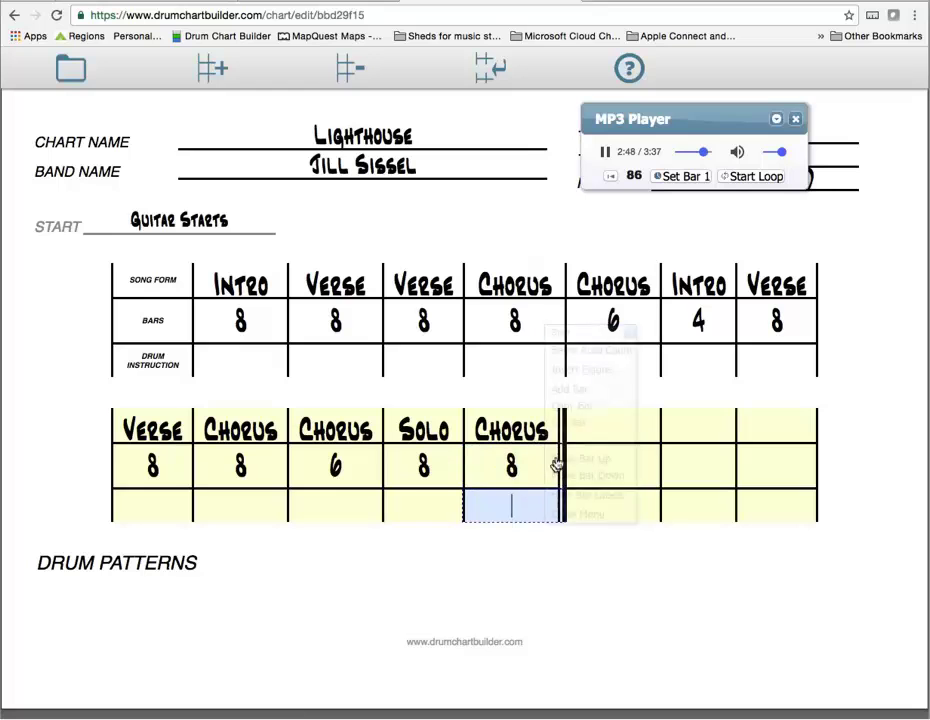
click(635, 428)
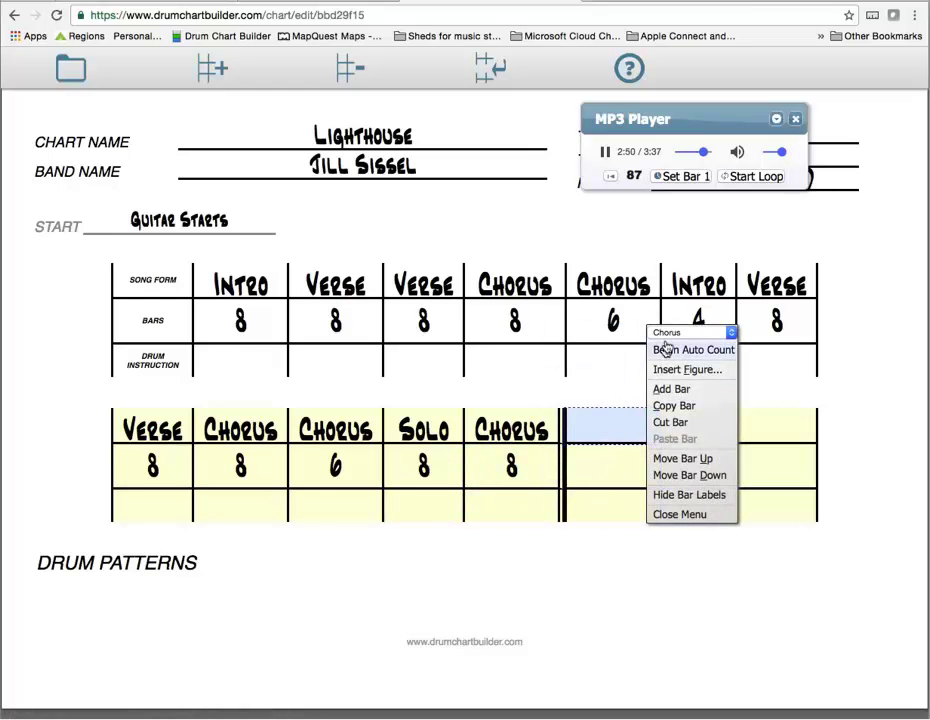
click(690, 332)
click(669, 332)
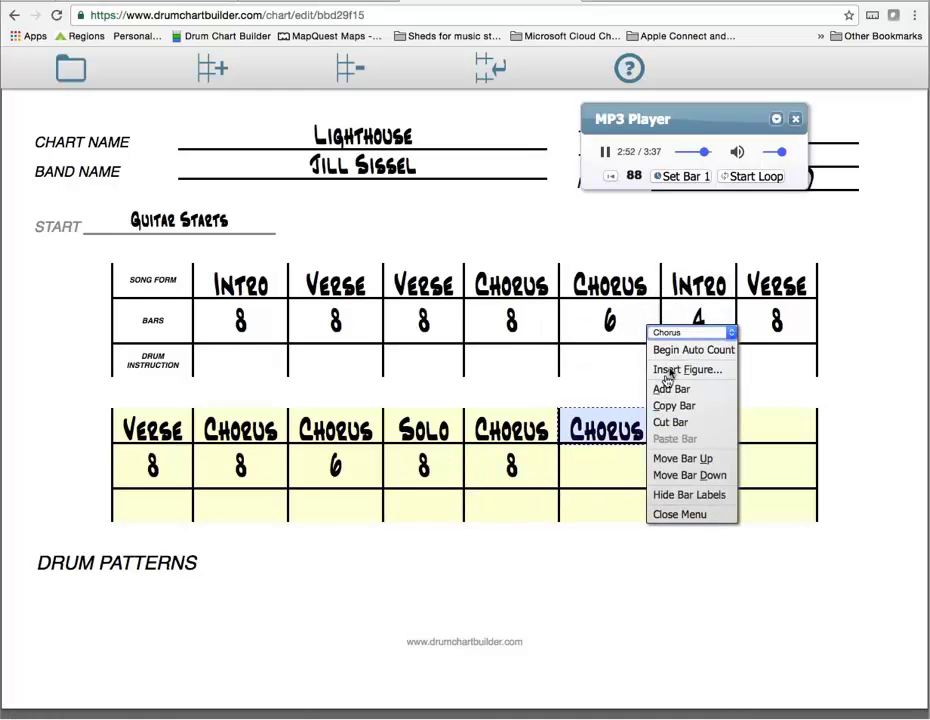
click(605, 463)
click(607, 463)
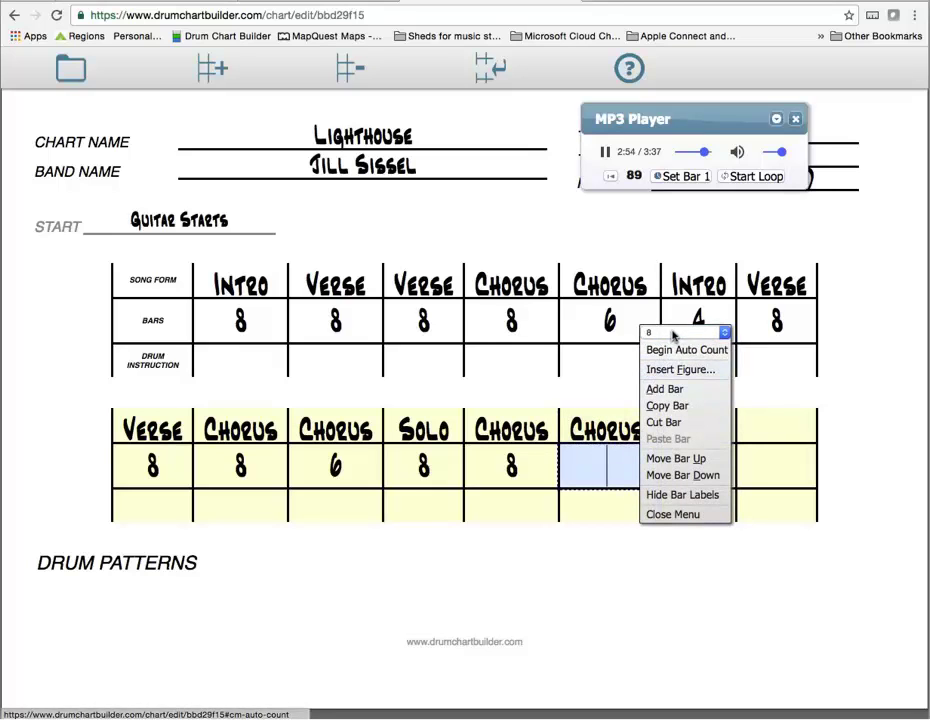
click(673, 330)
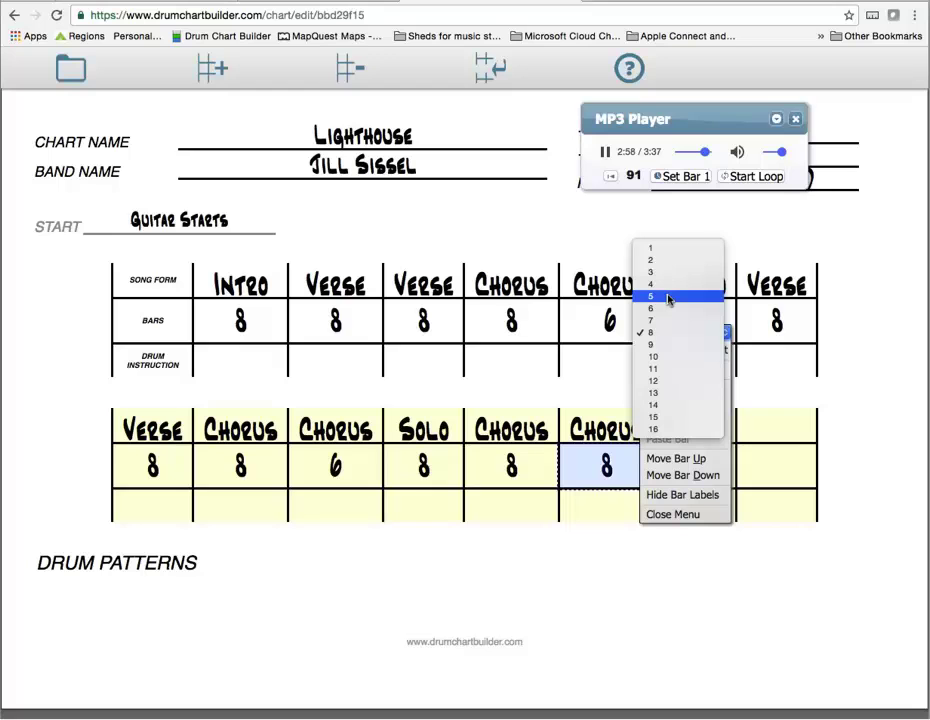
click(666, 316)
click(607, 505)
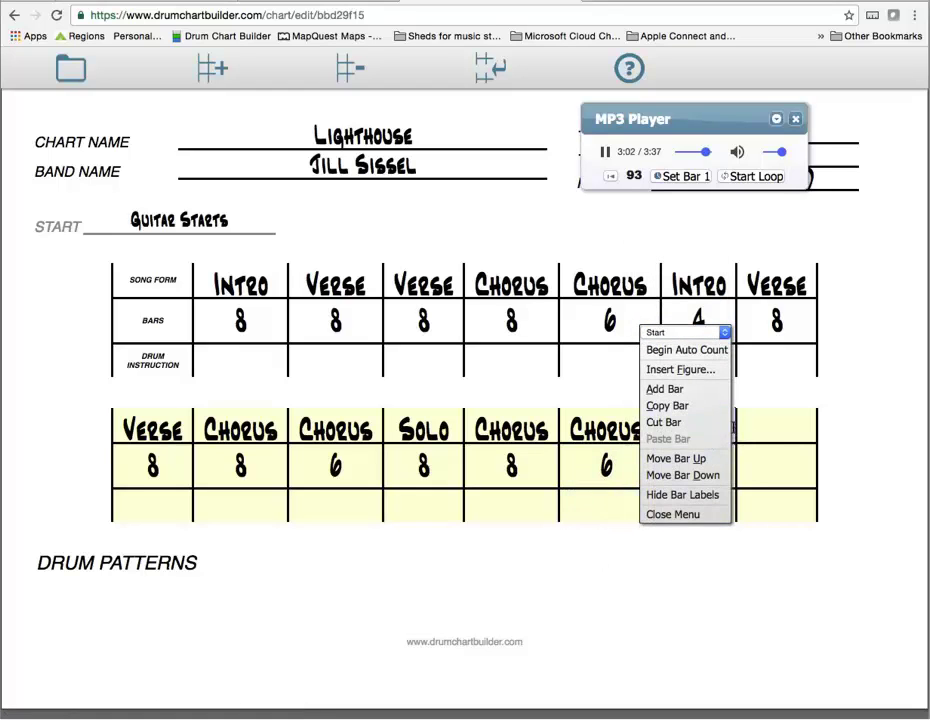
Step: Add an 8-bar Tag after the last Chorus
click(748, 433)
click(745, 338)
click(767, 377)
click(677, 469)
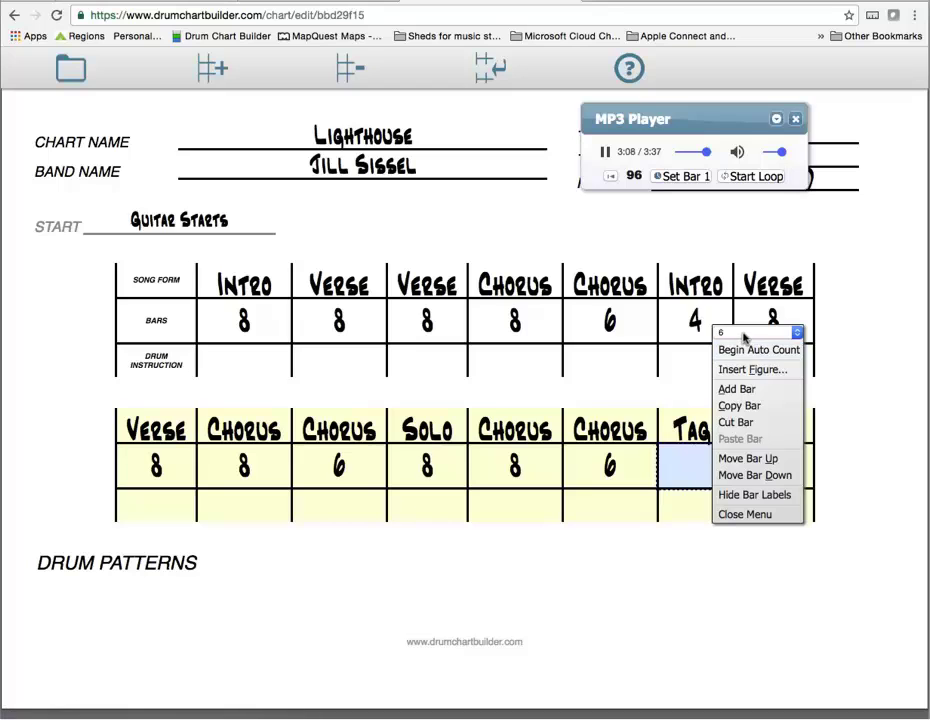
click(745, 335)
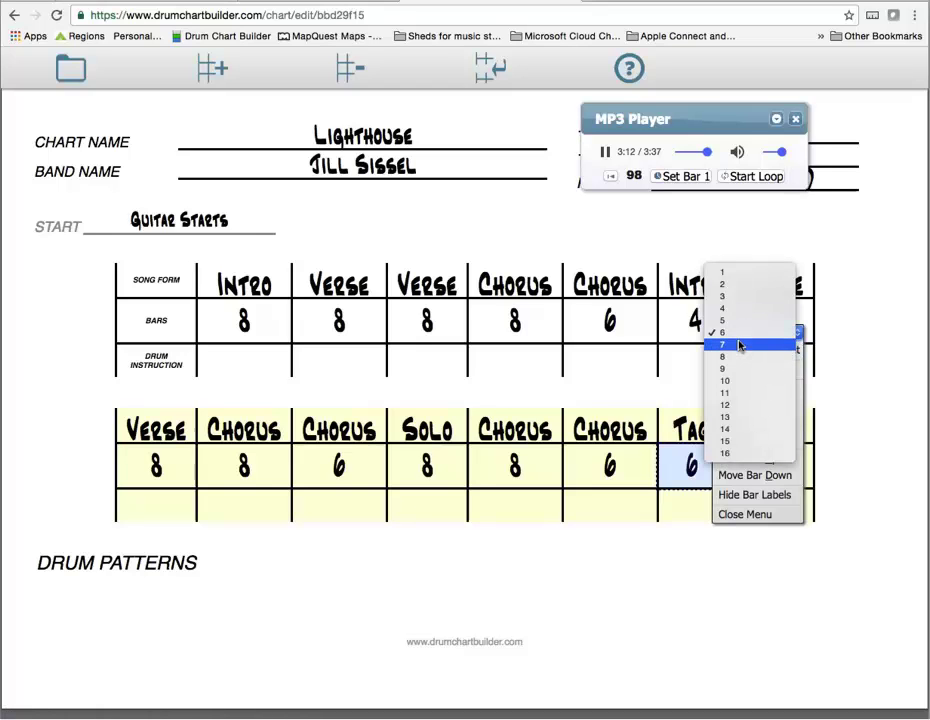
click(738, 357)
Step: Add a second Tag lasting 6 bars
click(766, 428)
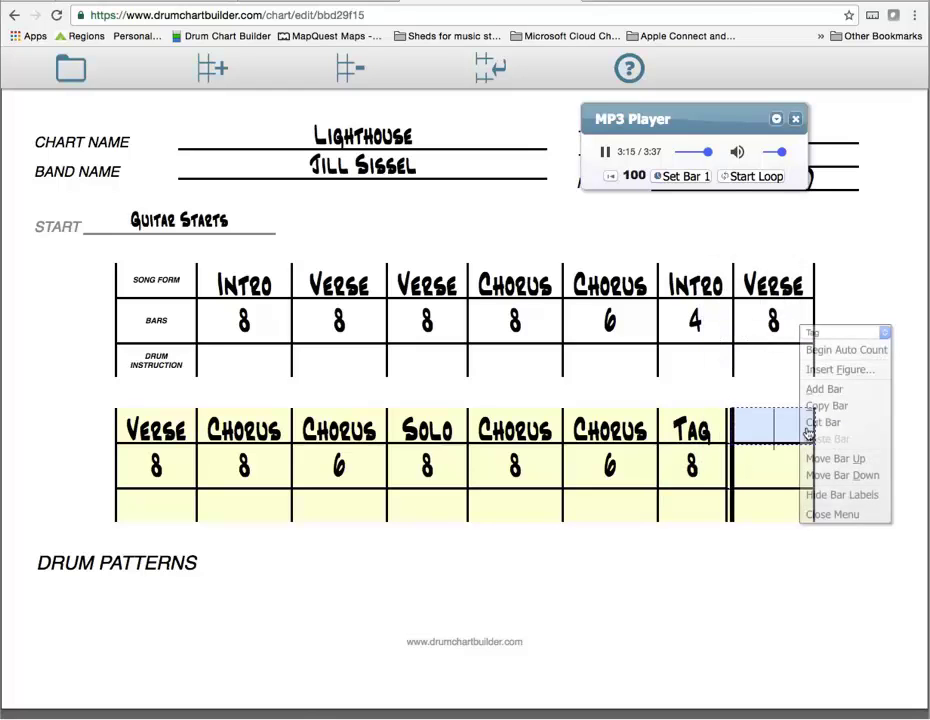
click(828, 334)
click(816, 355)
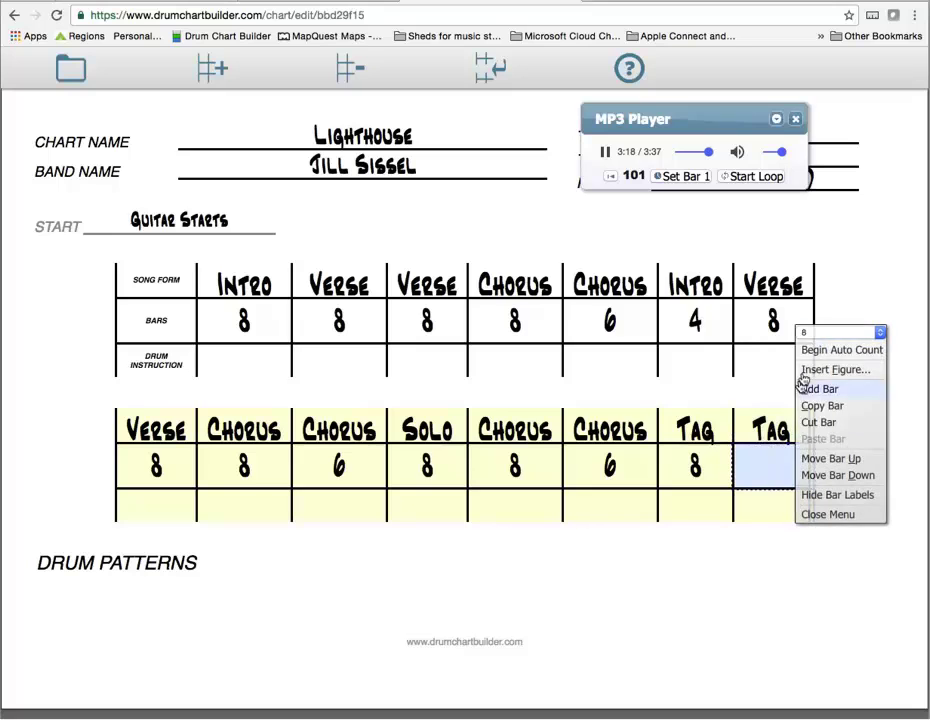
click(816, 332)
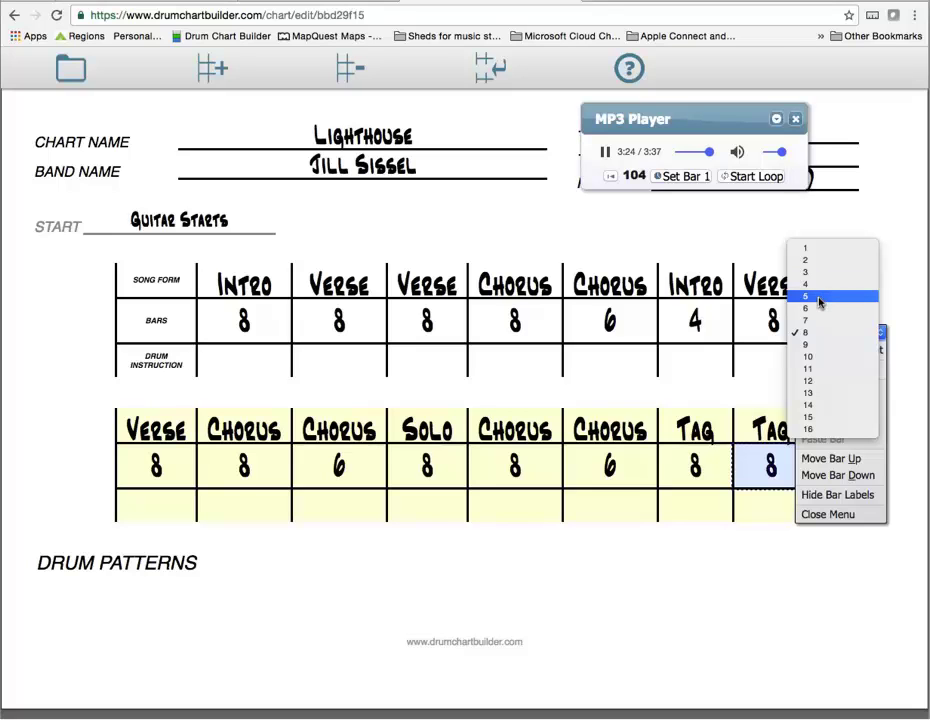
click(818, 309)
click(768, 512)
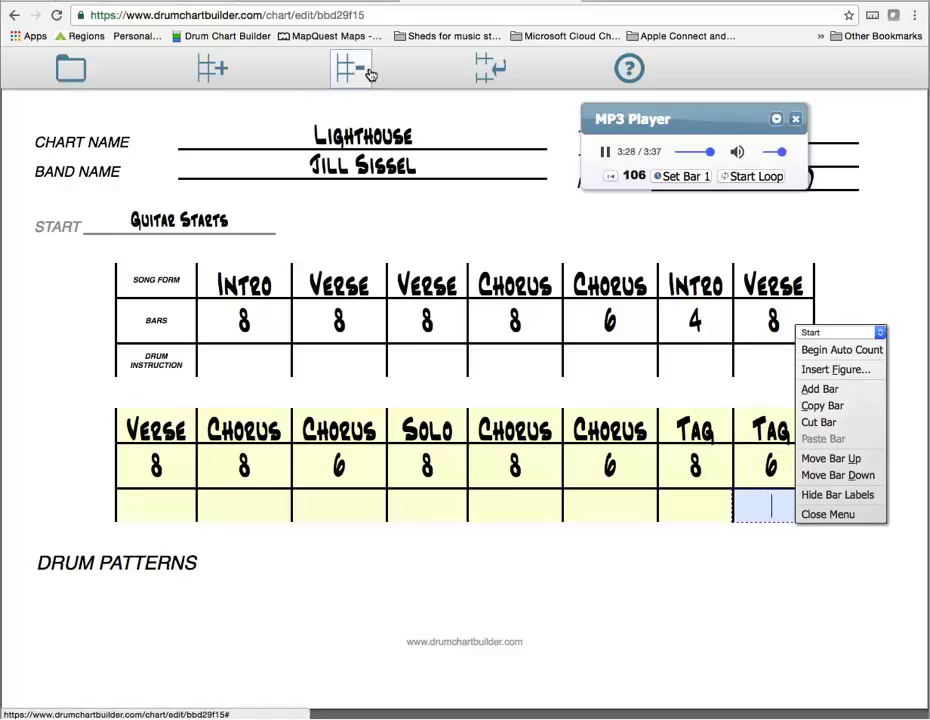
Step: Add a third line whose first bar is an End section set to 1 bar
click(484, 70)
click(149, 567)
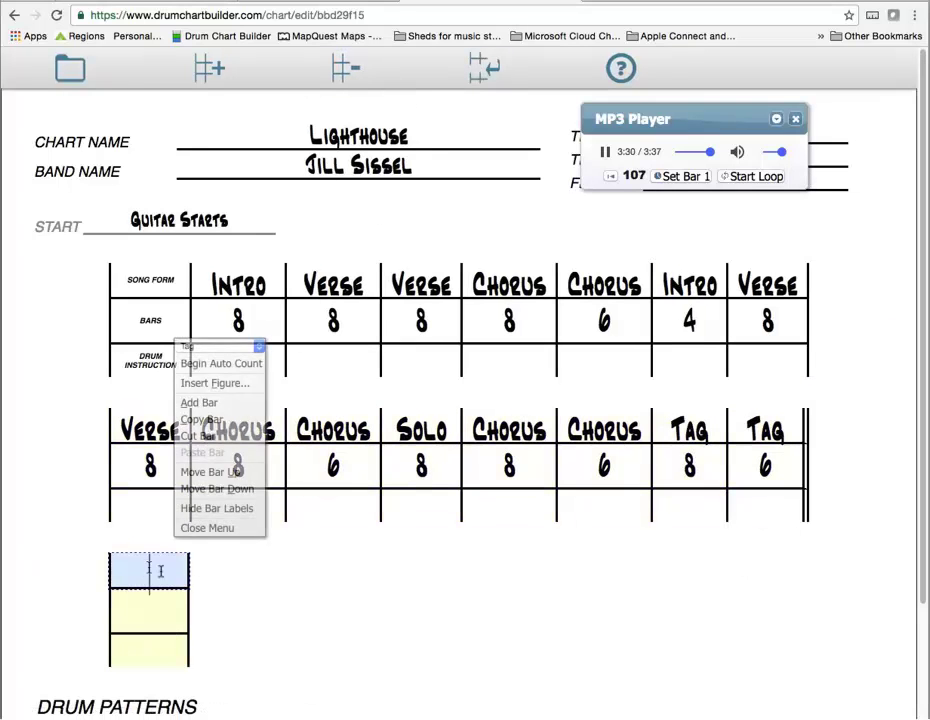
click(212, 347)
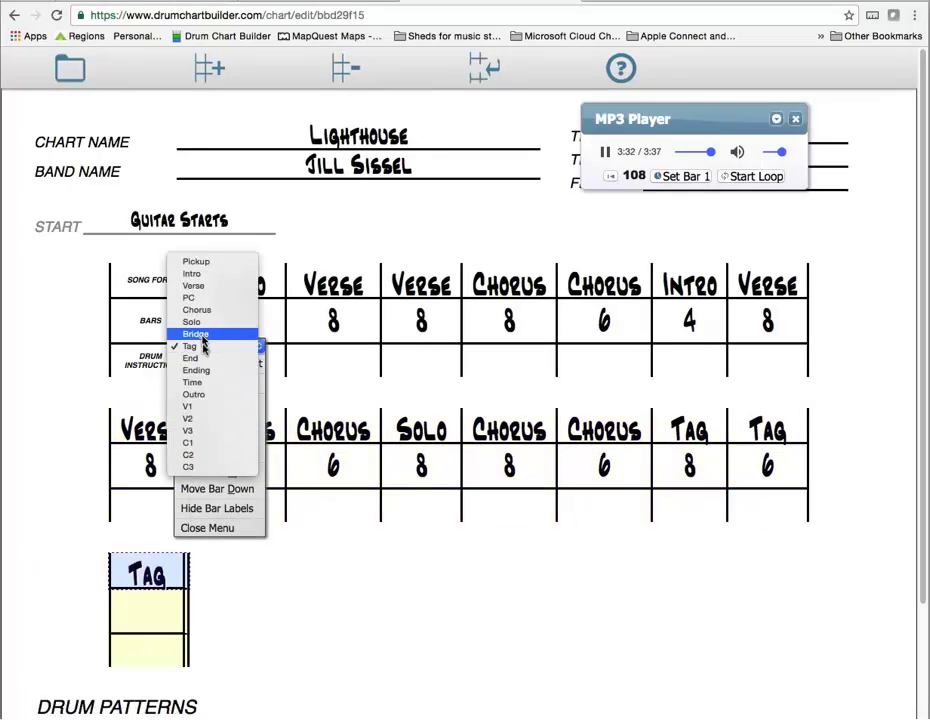
click(250, 357)
click(146, 612)
click(190, 346)
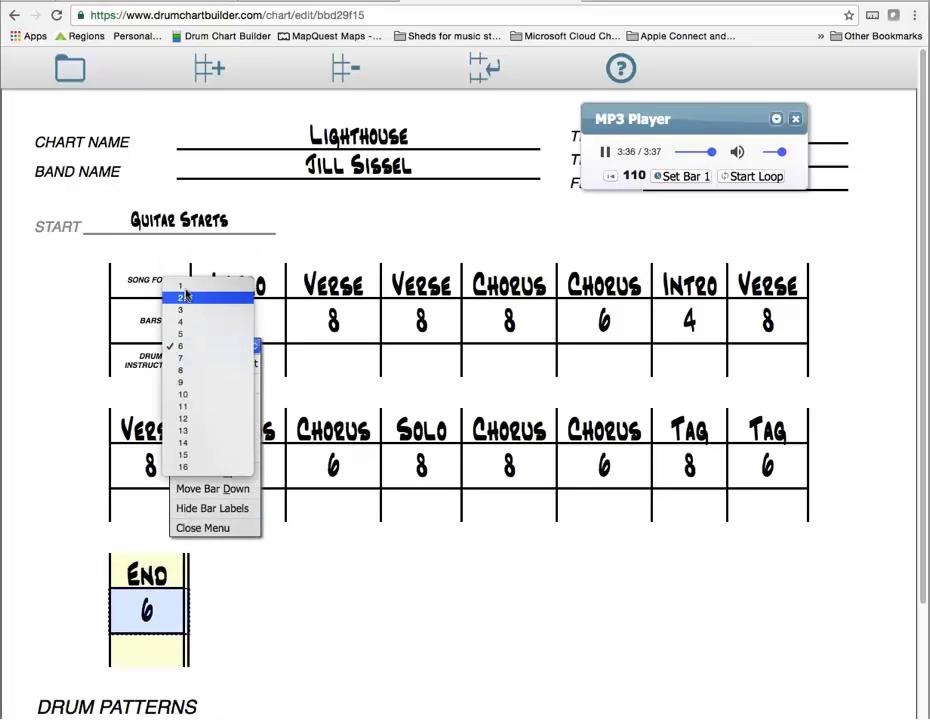
click(196, 287)
click(357, 625)
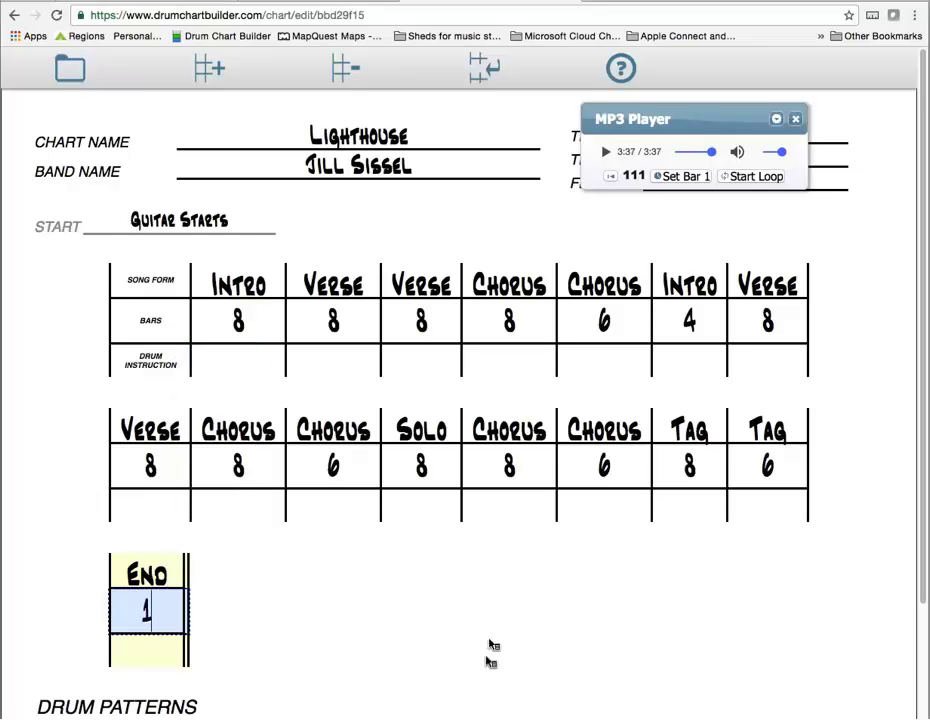
scroll(500, 626, down, 1)
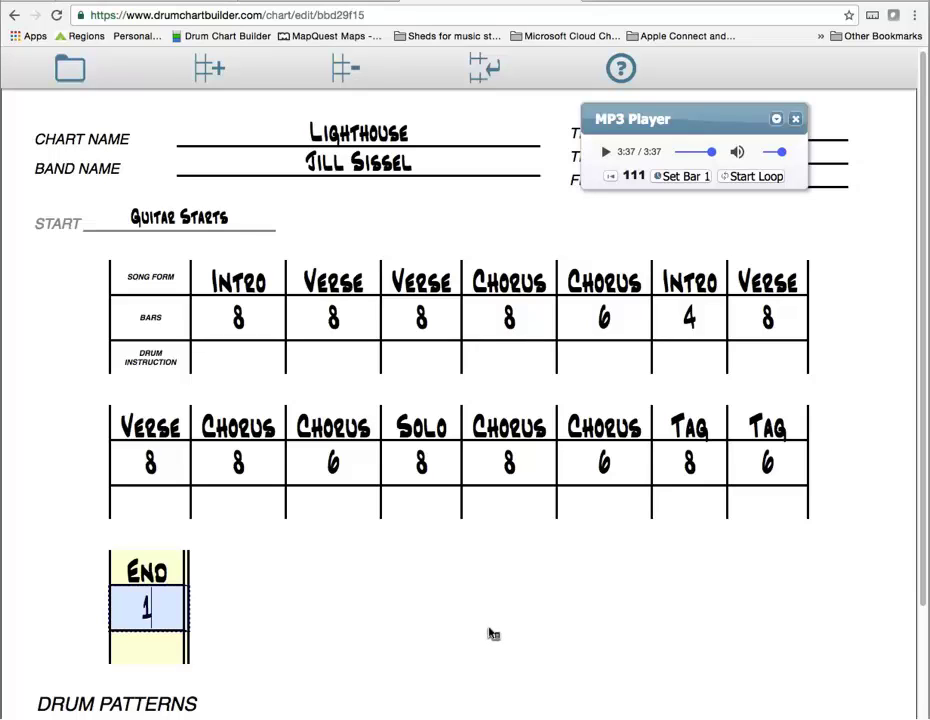